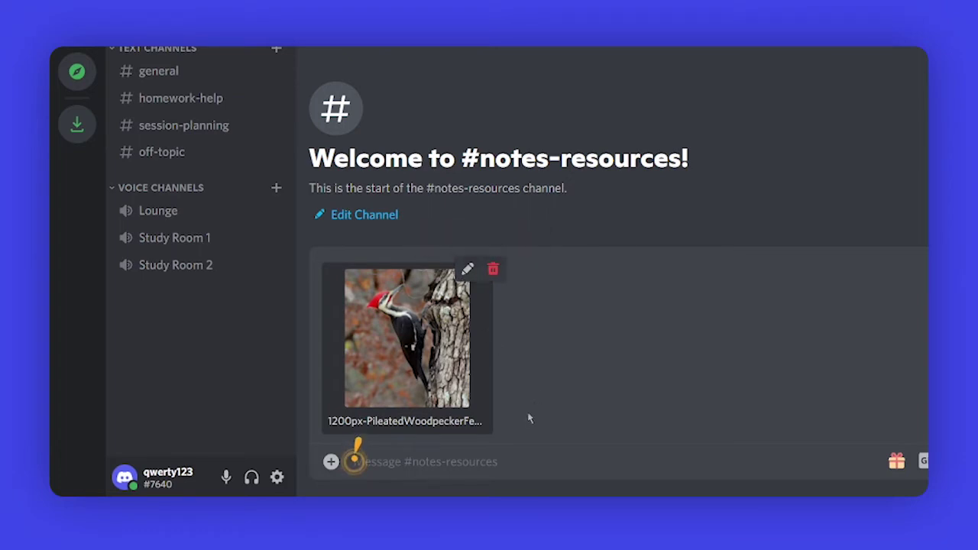
# Send the attached woodpecker picture to the #notes-resources channel and look at the Nitro gift options
pyautogui.press('Return')
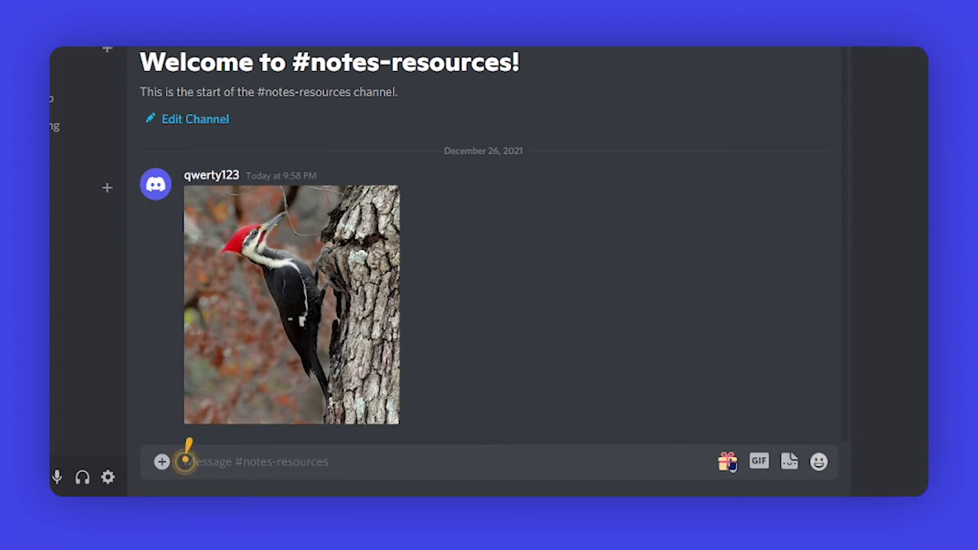
pyautogui.click(727, 461)
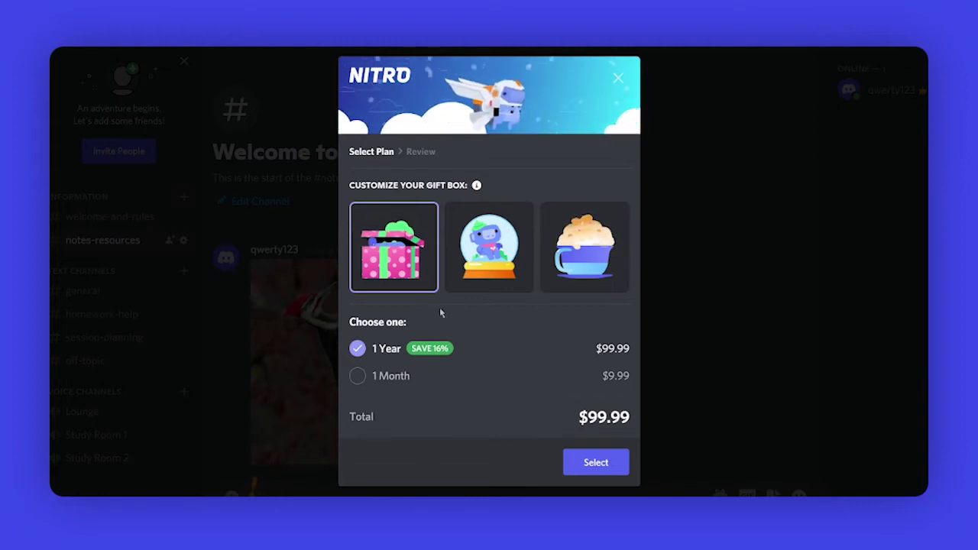
pyautogui.click(624, 80)
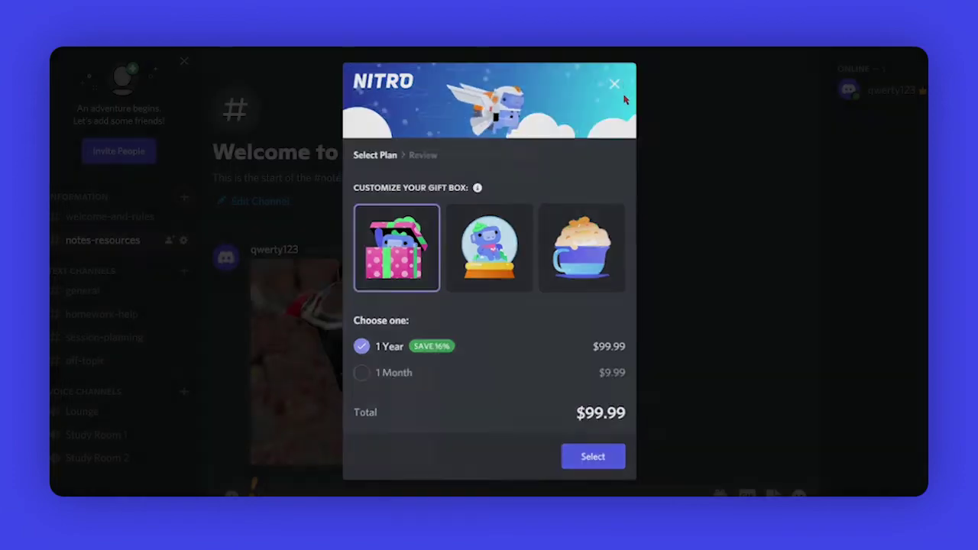
# Look through the GIF, sticker and emoji pickers and send a smiley emoji in #notes-resources
pyautogui.click(748, 495)
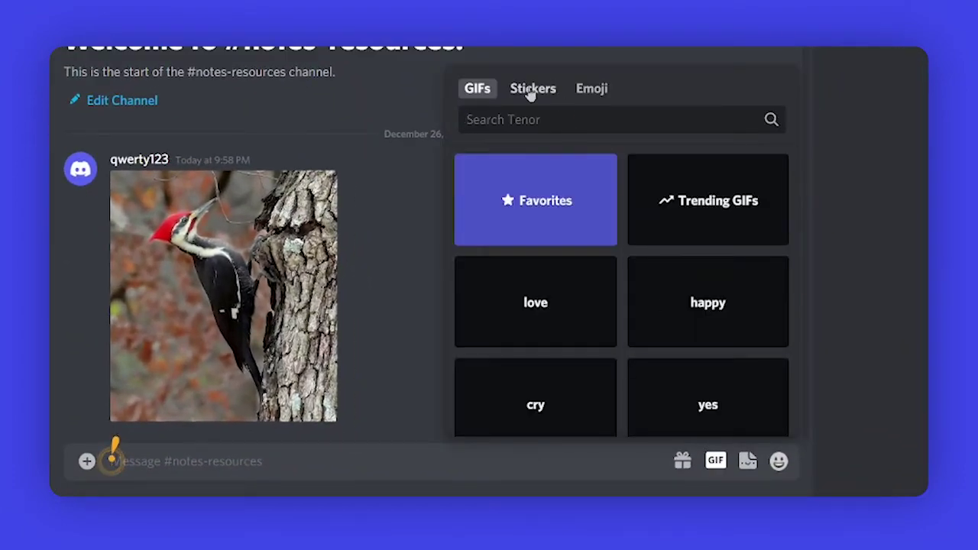
pyautogui.click(533, 88)
pyautogui.click(594, 88)
pyautogui.click(558, 230)
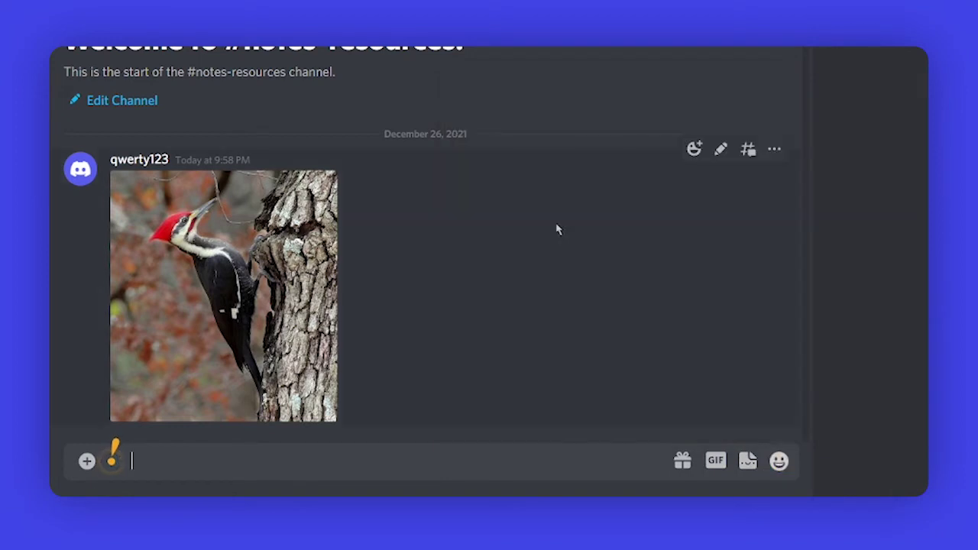
pyautogui.press('BackSpace')
pyautogui.scroll(-1, 600, 415)
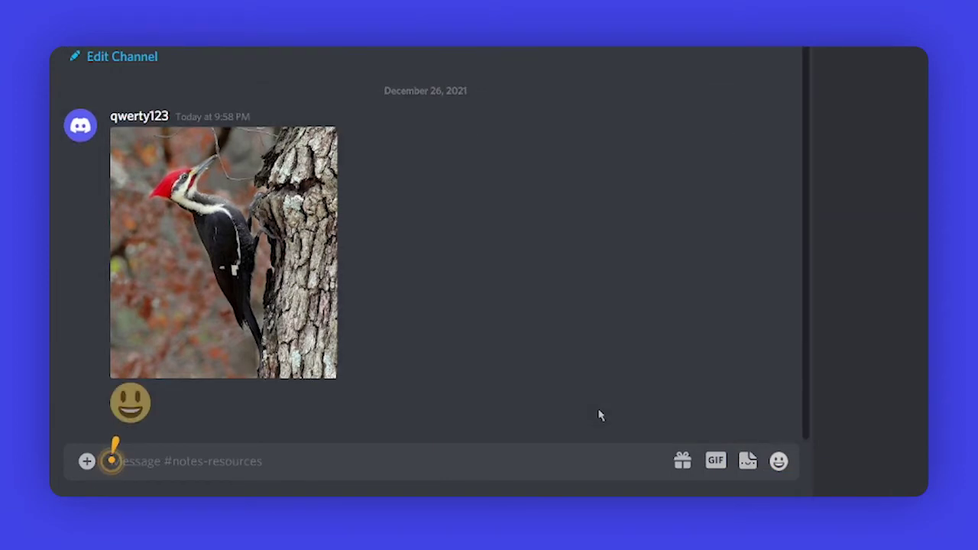
pyautogui.click(745, 461)
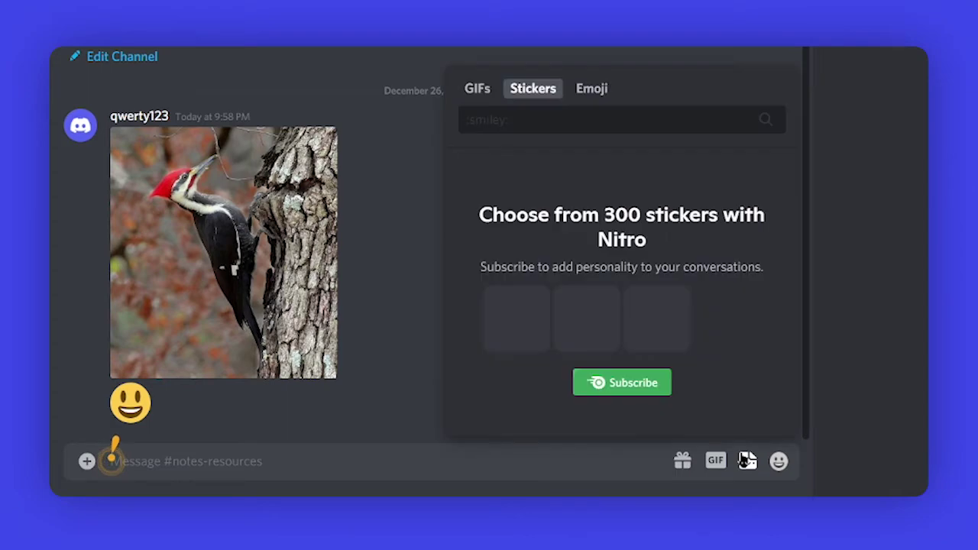
pyautogui.click(748, 461)
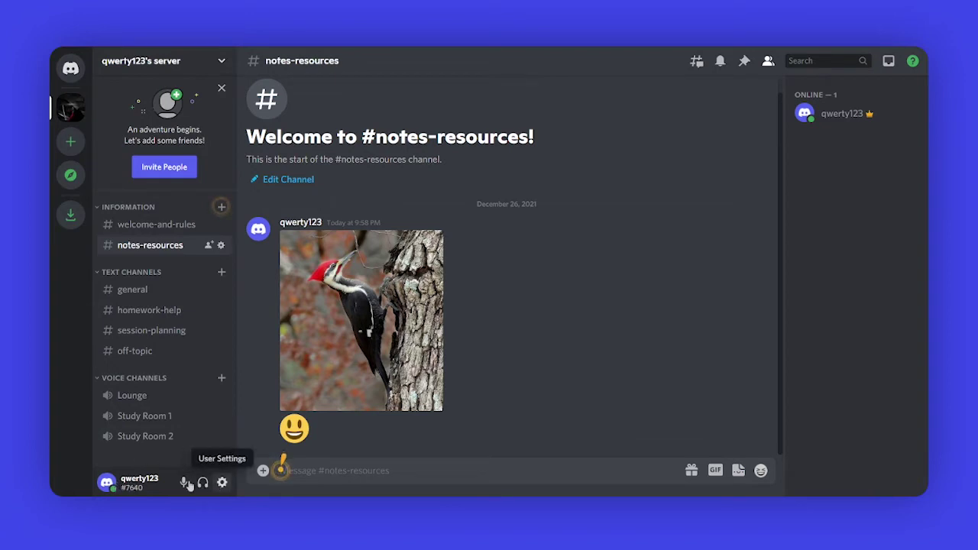
# View the My Account page in the user settings and return to the server
pyautogui.click(221, 483)
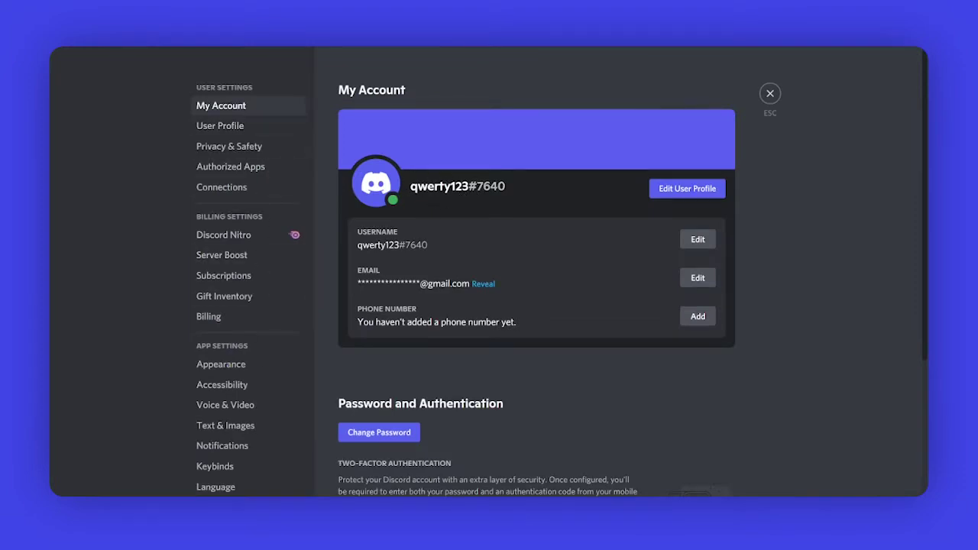
pyautogui.click(762, 101)
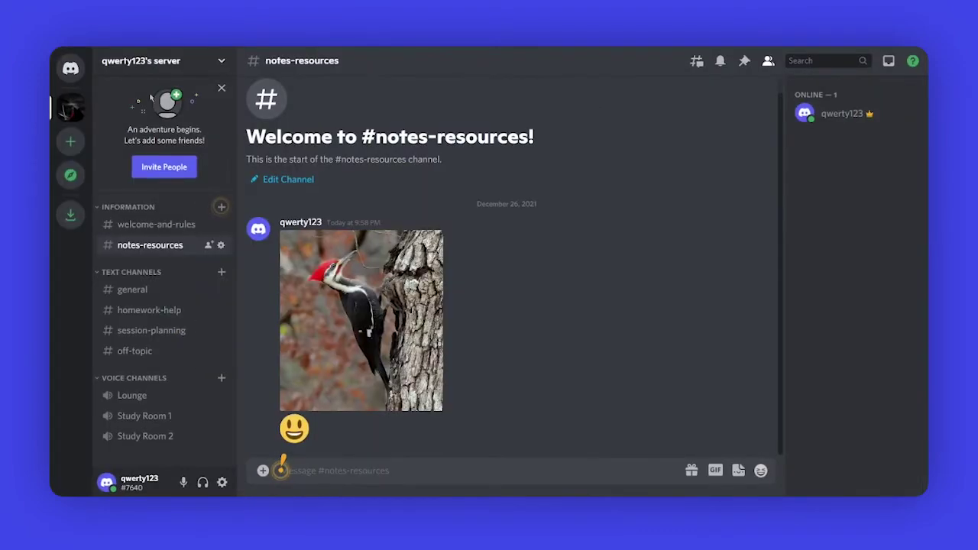
# Go to the Friends home page and turn on Deafen for the account
pyautogui.click(70, 69)
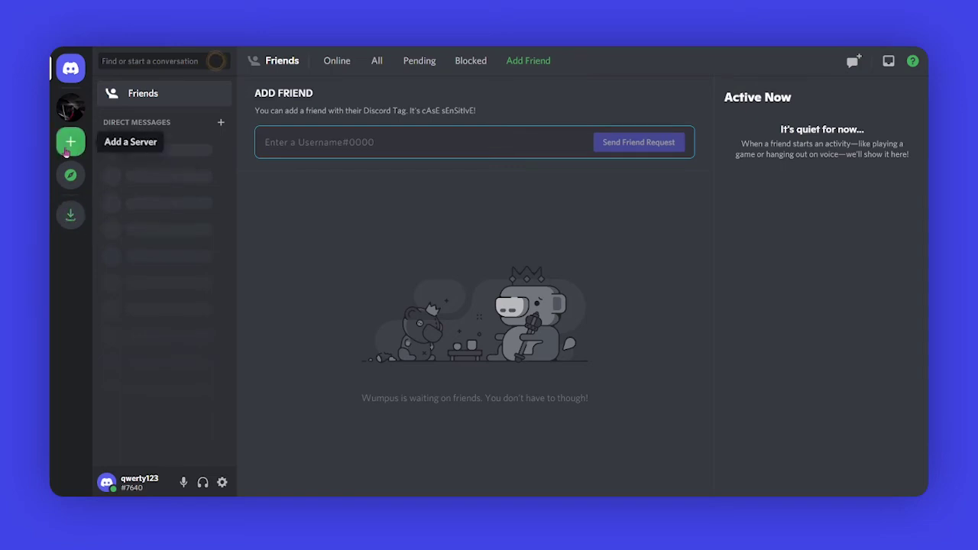
pyautogui.click(205, 484)
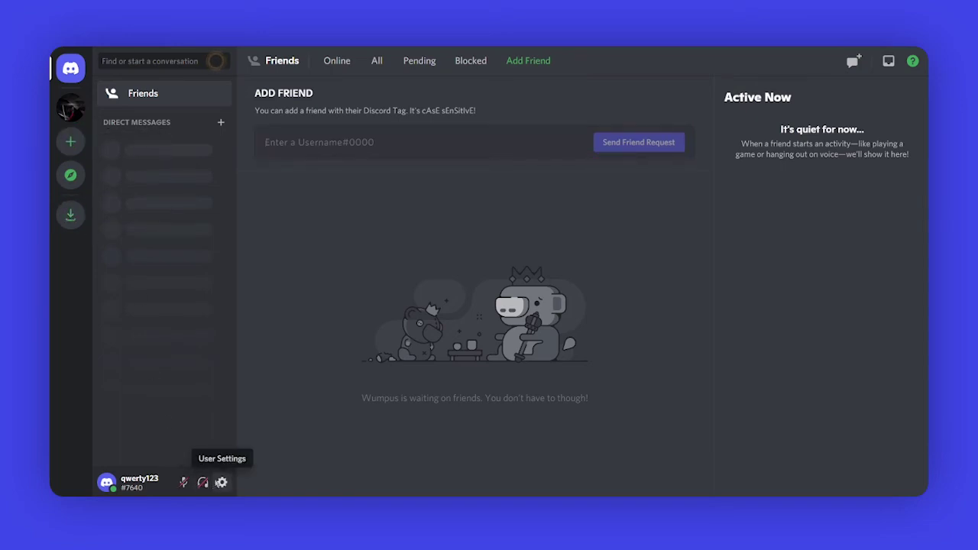
# Upload a red-haired anime character picture as the profile avatar, cropping it around the character's head and shoulders
pyautogui.click(222, 482)
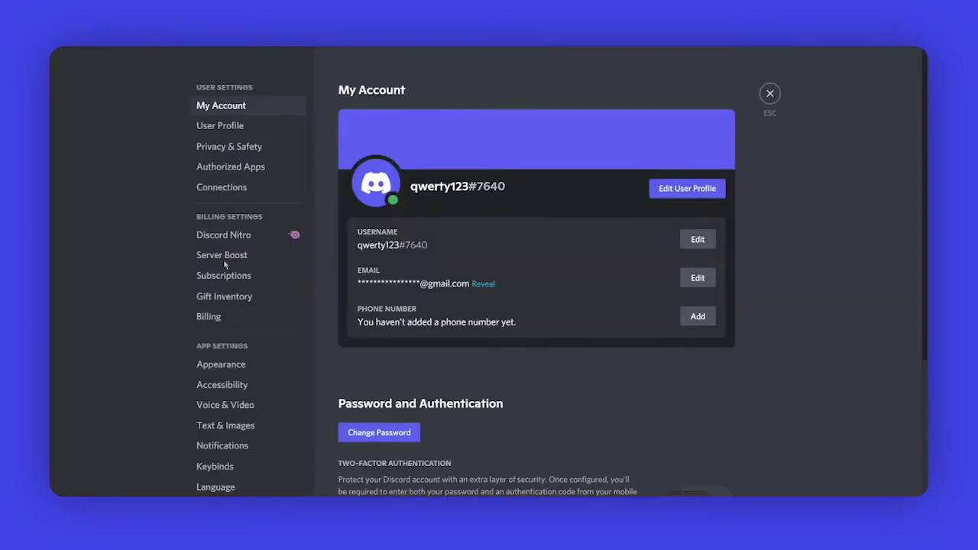
pyautogui.click(671, 189)
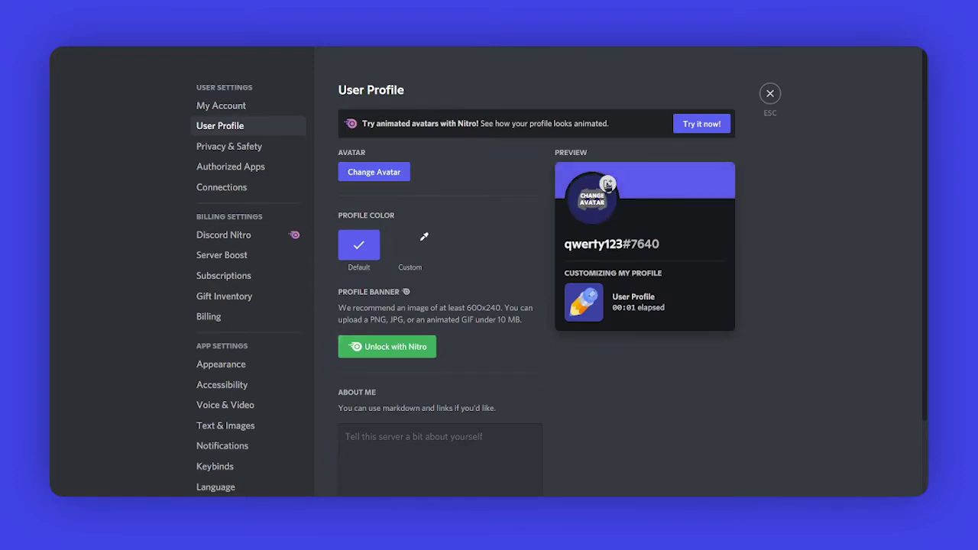
pyautogui.click(607, 184)
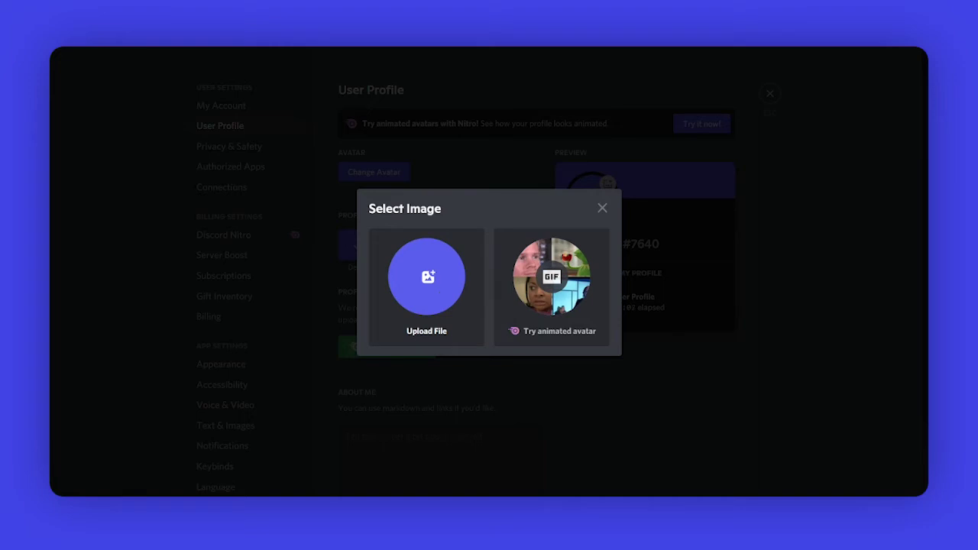
pyautogui.doubleClick(395, 265)
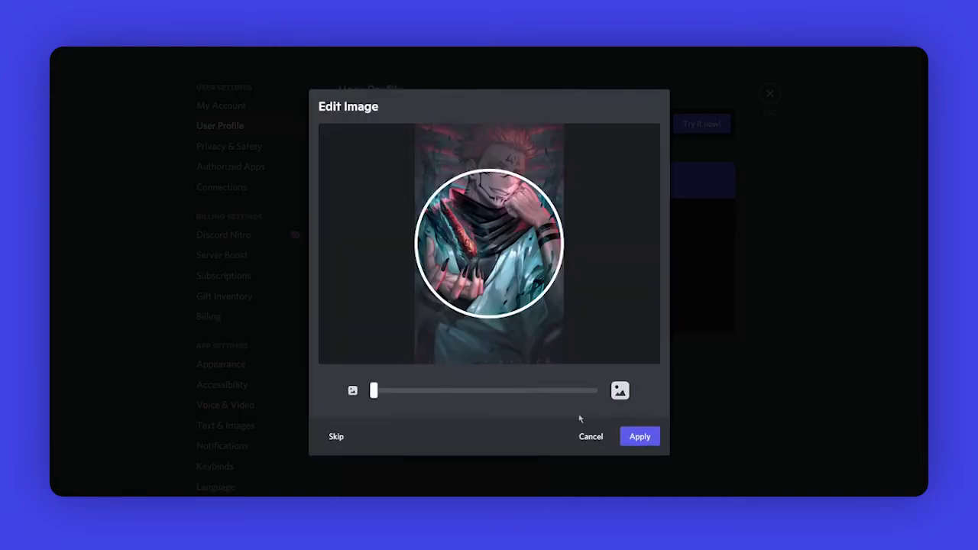
pyautogui.moveTo(526, 219); pyautogui.dragTo(510, 271)
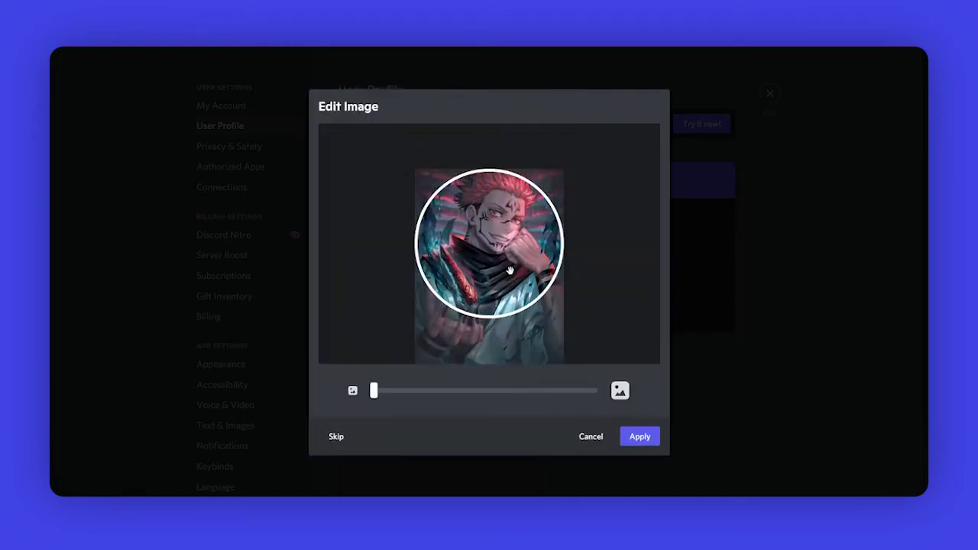
pyautogui.click(629, 436)
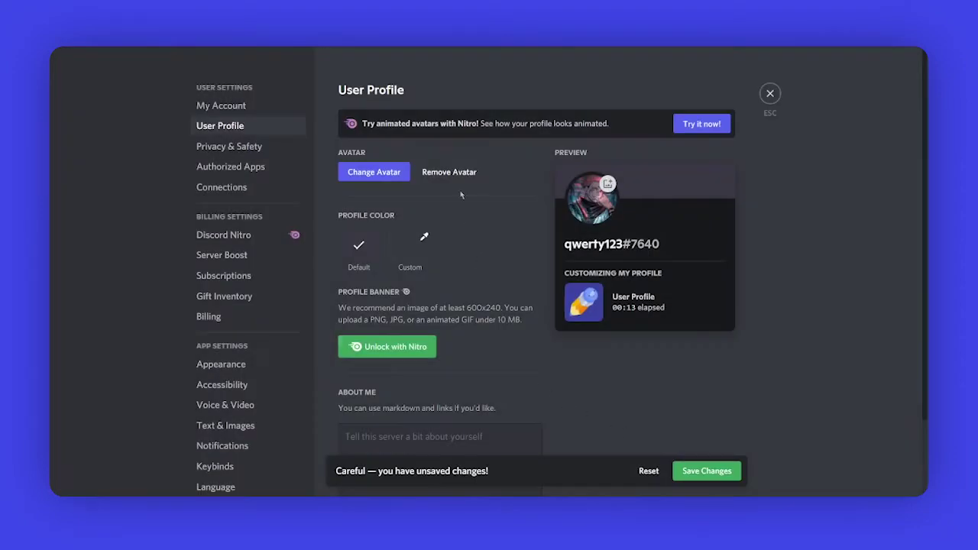
# Enter "qwerty" as the profile's About Me text and save the profile changes
pyautogui.scroll(-3, 447, 289)
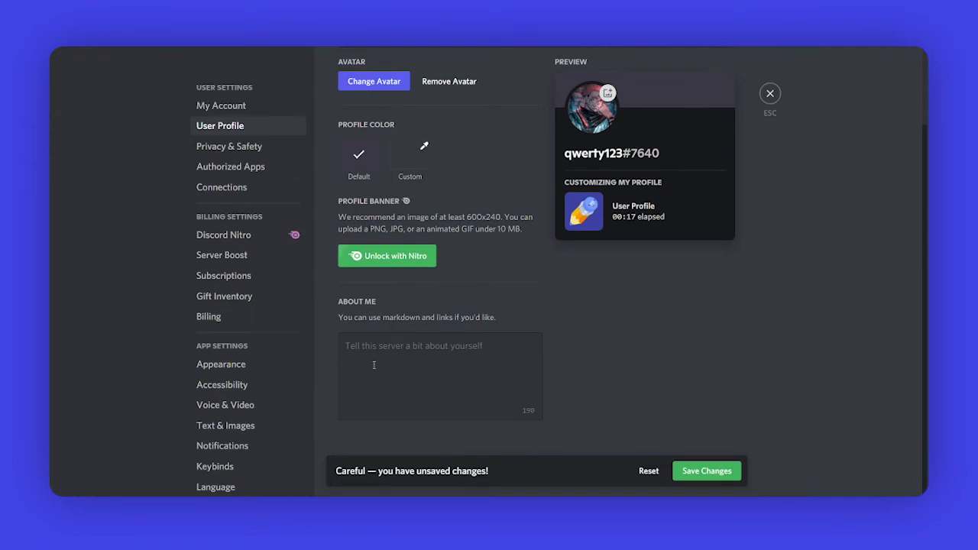
pyautogui.click(395, 369)
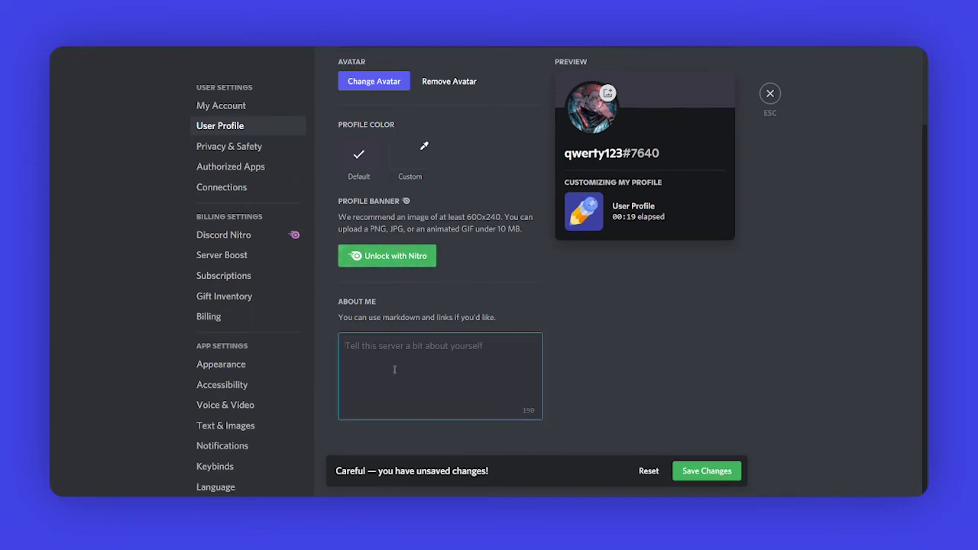
pyautogui.write('qwerty')
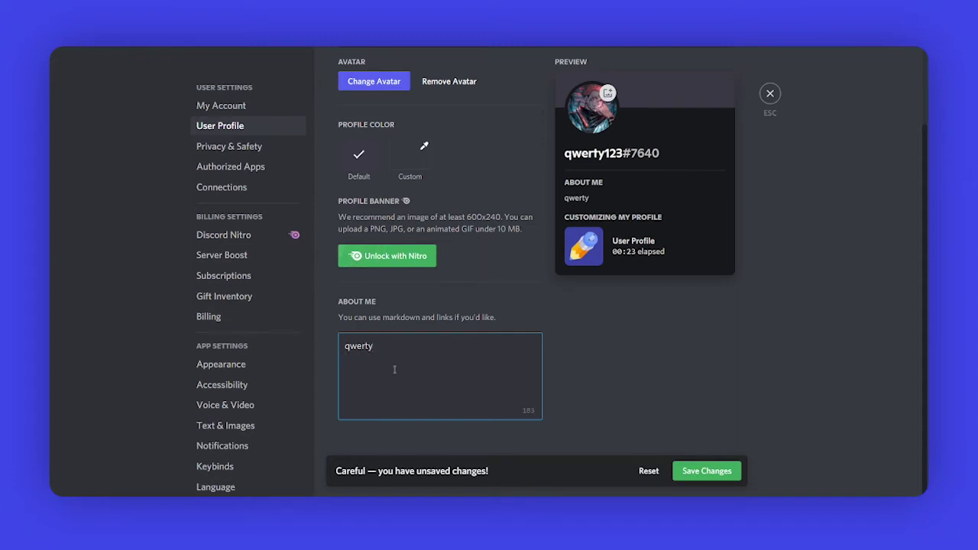
pyautogui.click(715, 471)
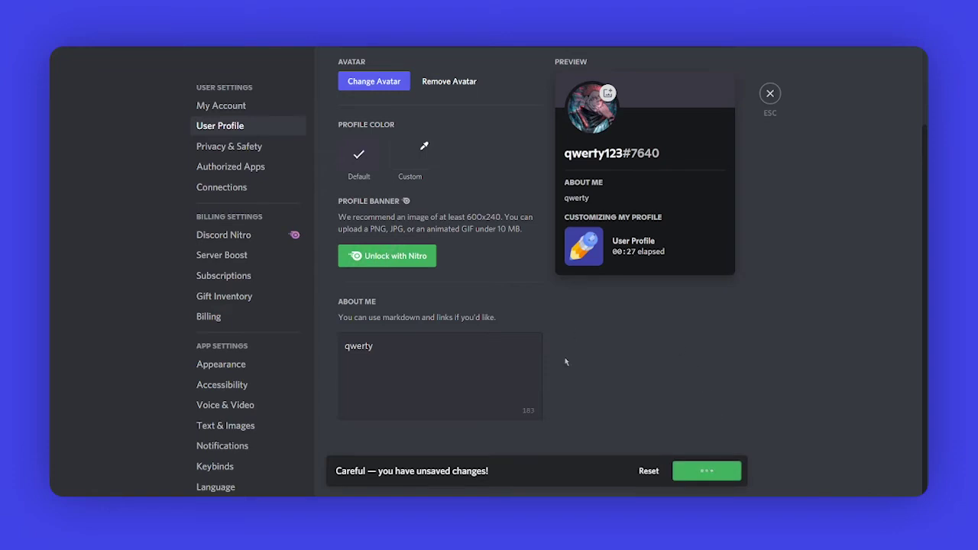
# Examine the My Account page's contact details, password, two-factor authentication and account removal options
pyautogui.scroll(3, 567, 370)
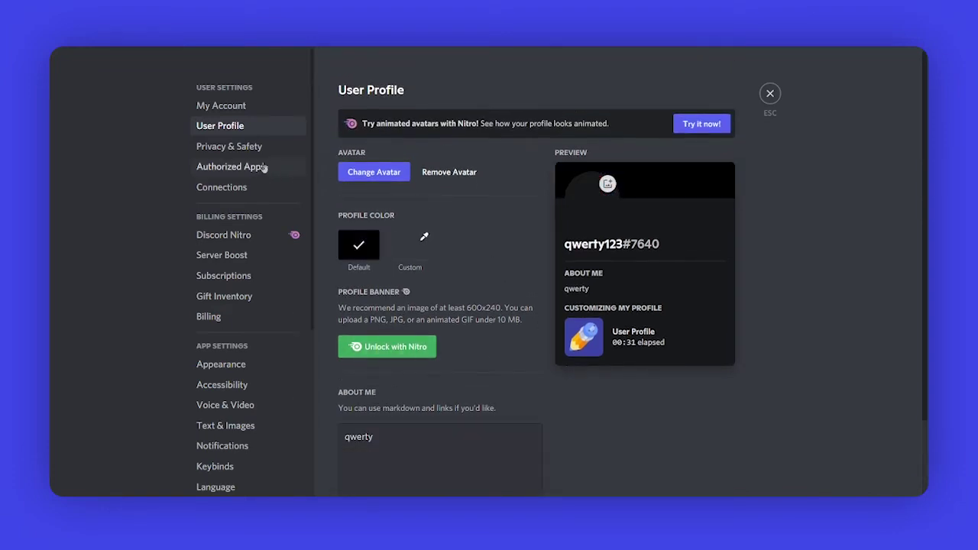
pyautogui.click(242, 112)
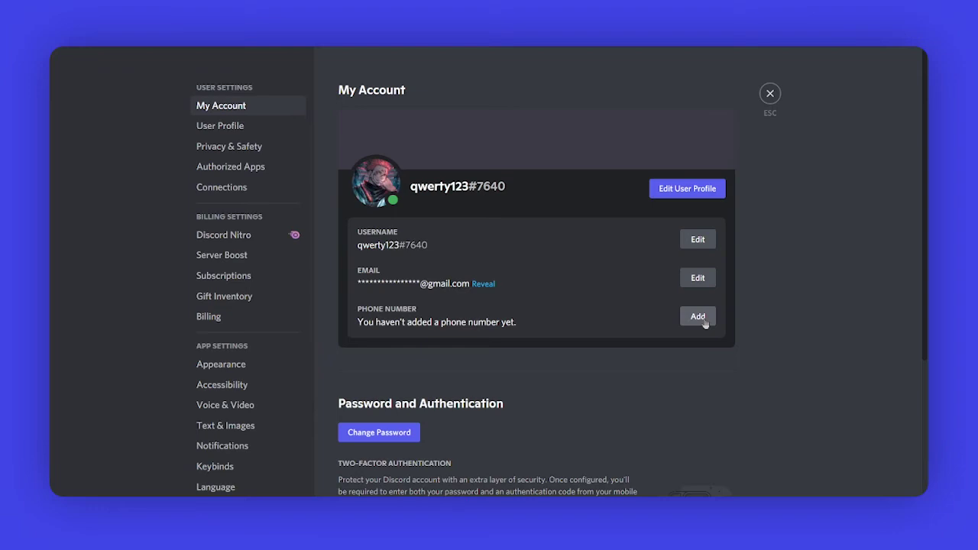
pyautogui.scroll(-3, 705, 322)
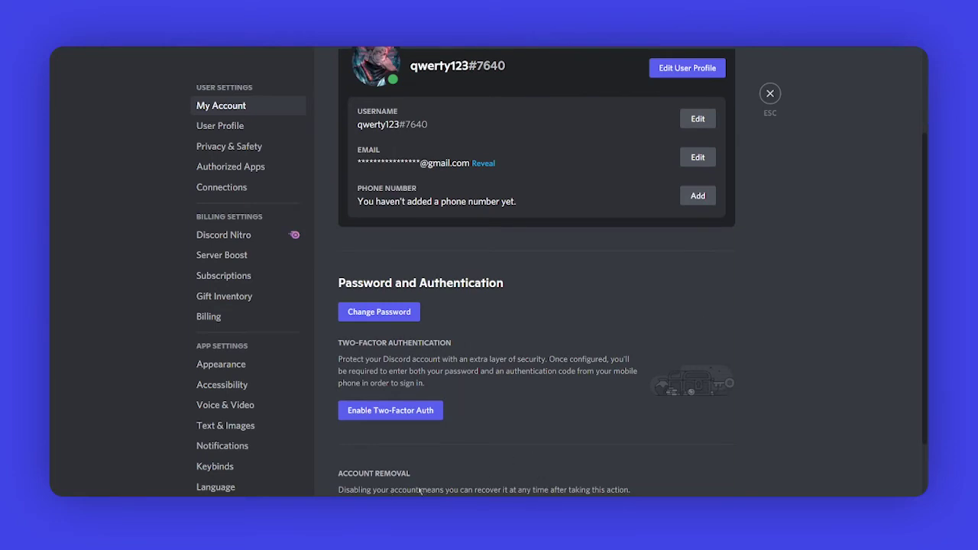
pyautogui.scroll(-2, 482, 369)
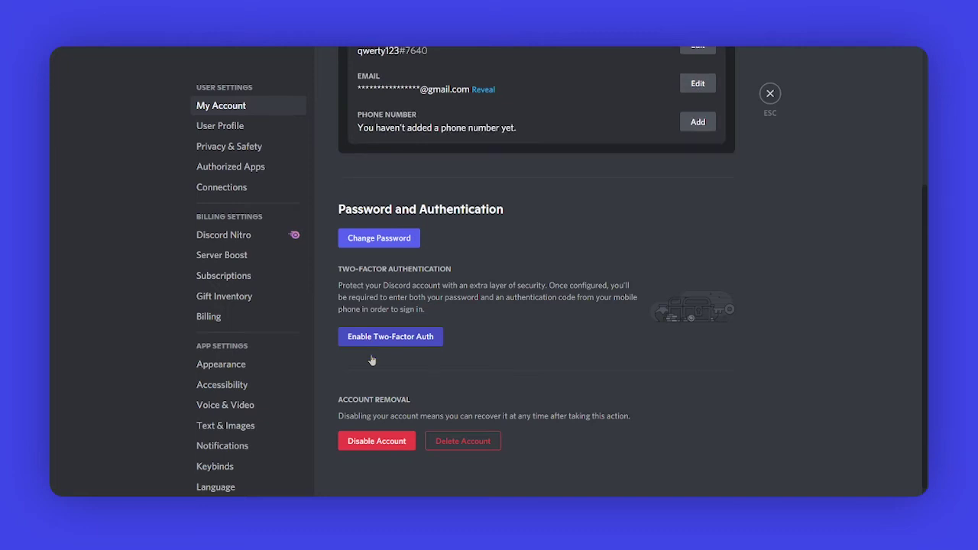
pyautogui.scroll(3, 370, 358)
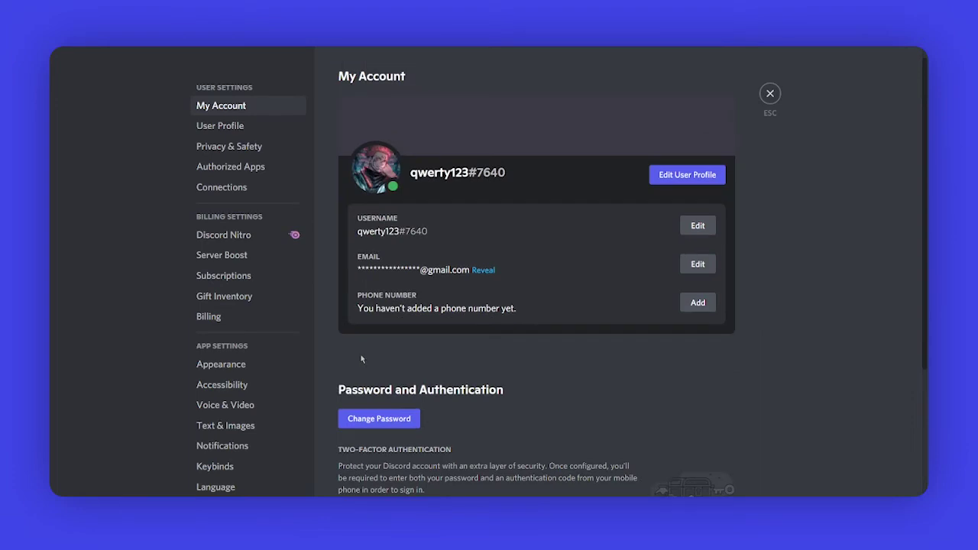
# Review the User Profile, Privacy & Safety and Authorized Apps settings
pyautogui.click(219, 127)
pyautogui.scroll(-2, 482, 346)
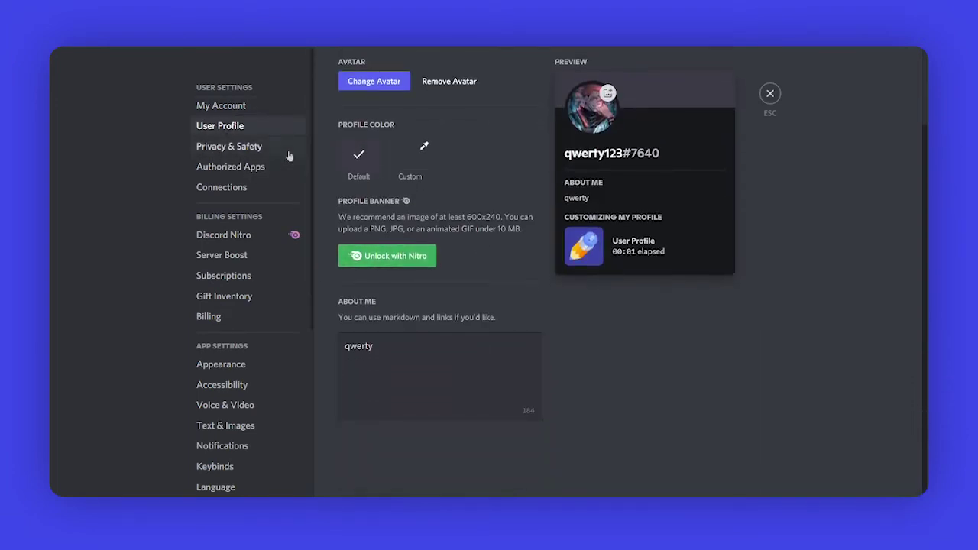
pyautogui.click(229, 146)
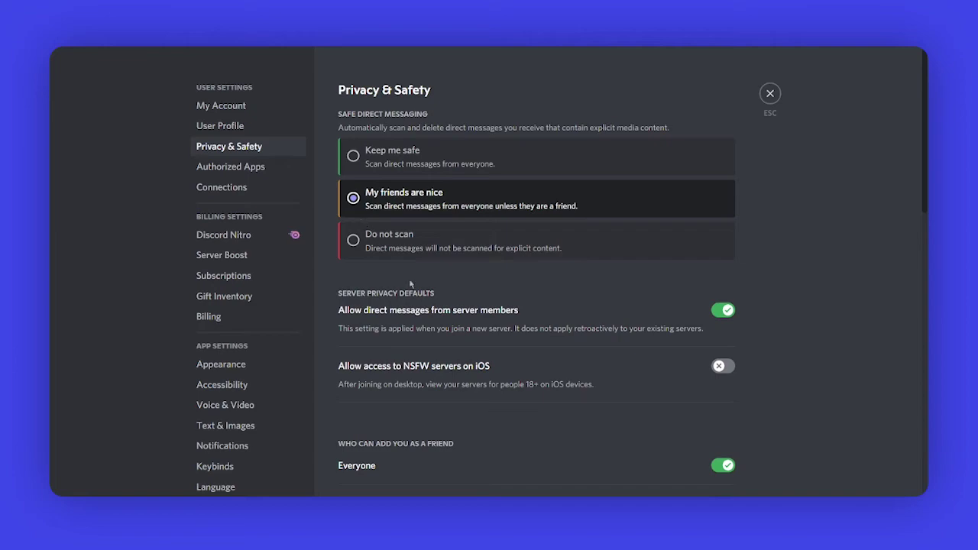
pyautogui.scroll(-6, 451, 298)
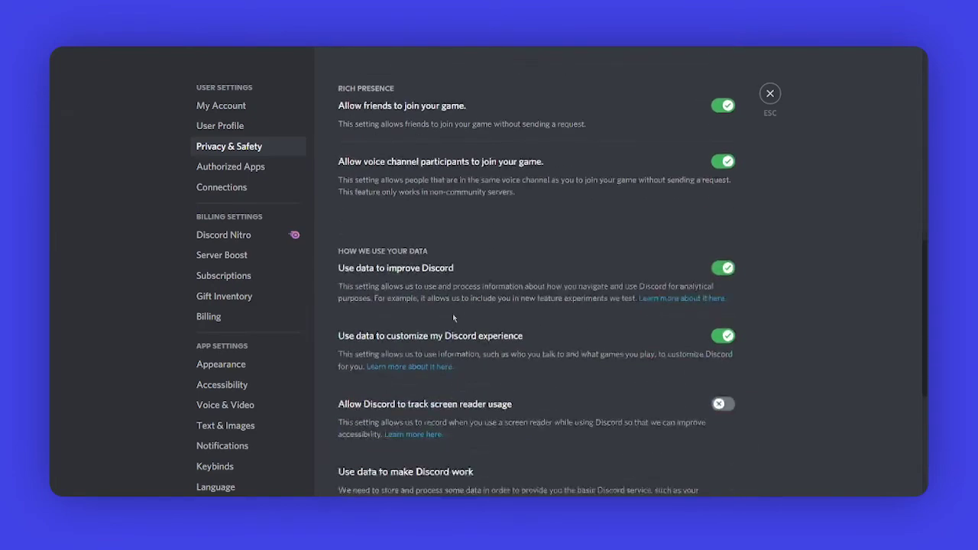
pyautogui.scroll(-4, 453, 318)
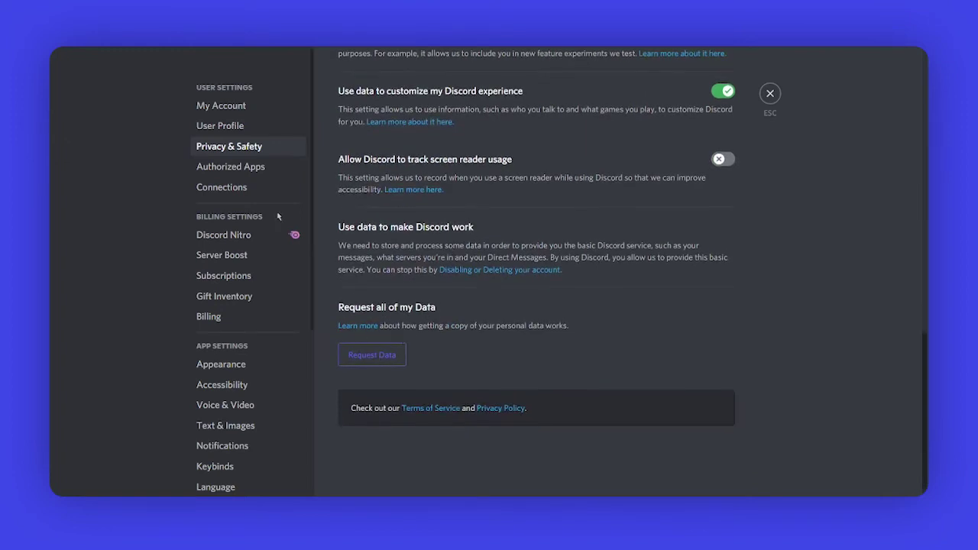
pyautogui.click(269, 175)
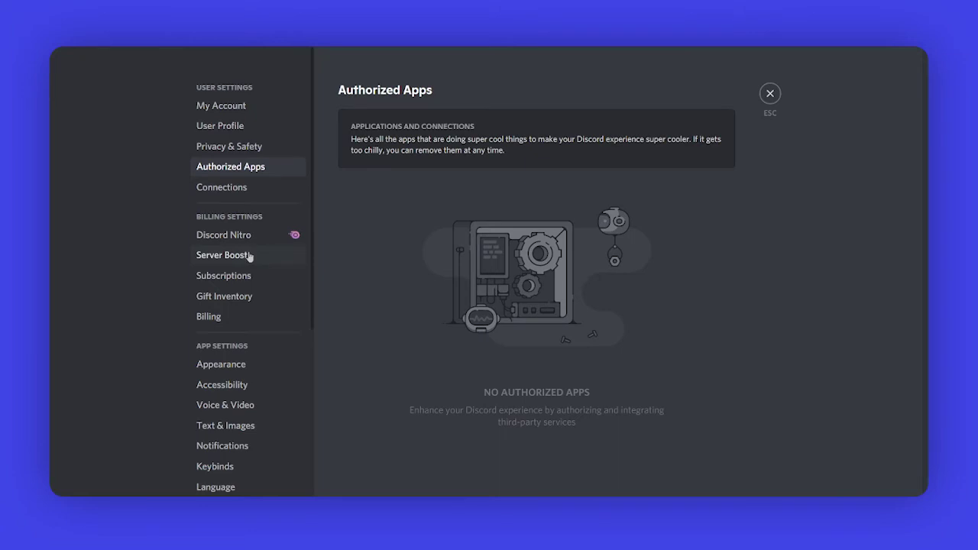
# Set the theme to Light in the Appearance settings and view the message display and scaling options
pyautogui.scroll(-1, 250, 257)
pyautogui.click(244, 306)
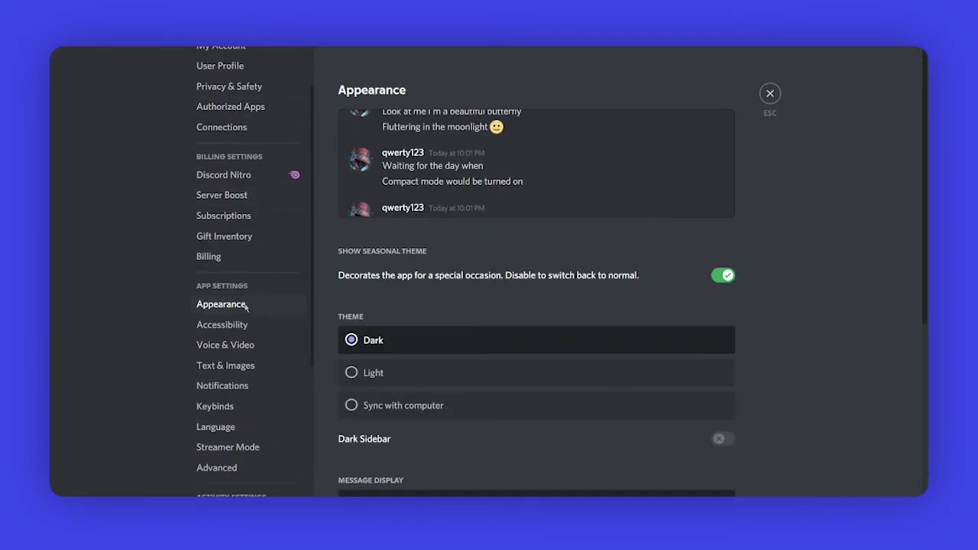
pyautogui.click(351, 373)
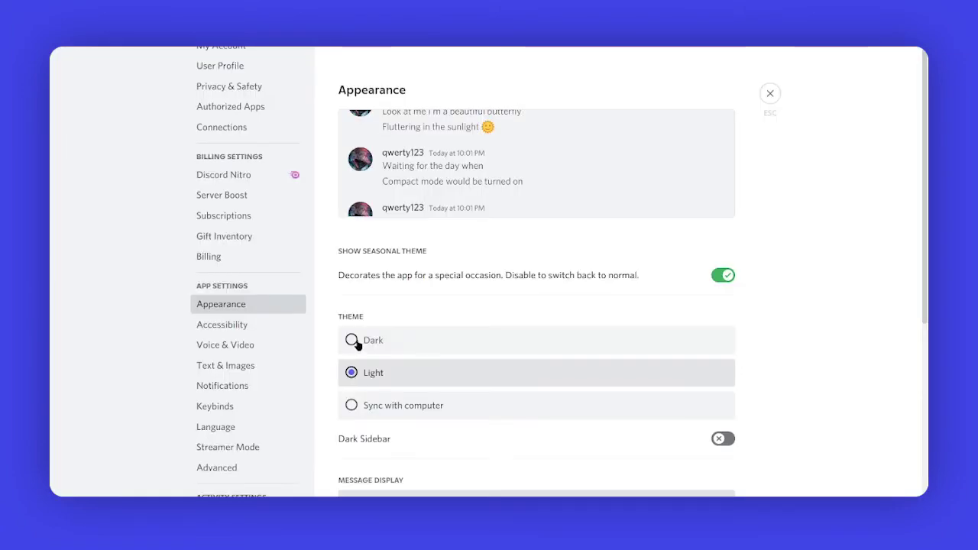
pyautogui.scroll(-3, 370, 290)
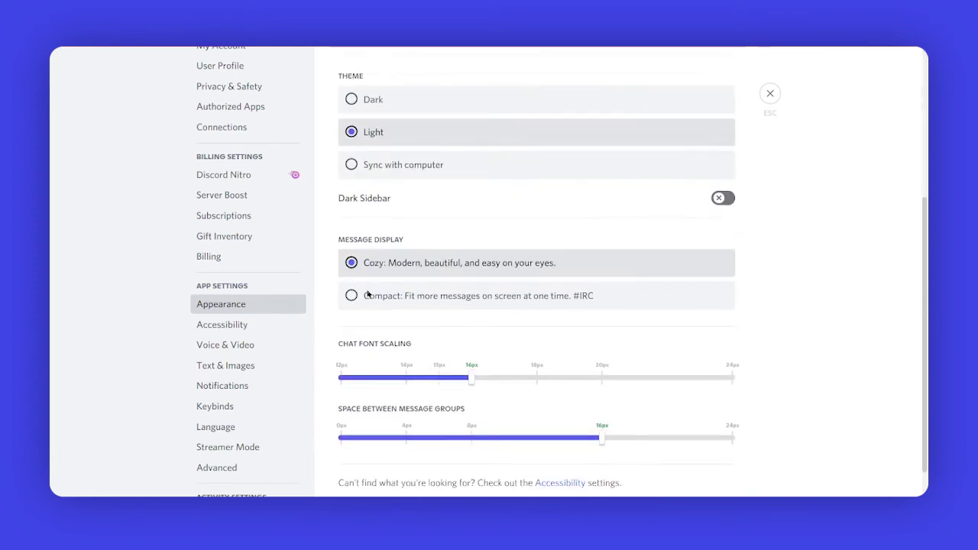
# Review the Accessibility settings for saturation, reduced motion, stickers and text-to-speech, and preview the text-to-speech voice
pyautogui.scroll(1, 367, 295)
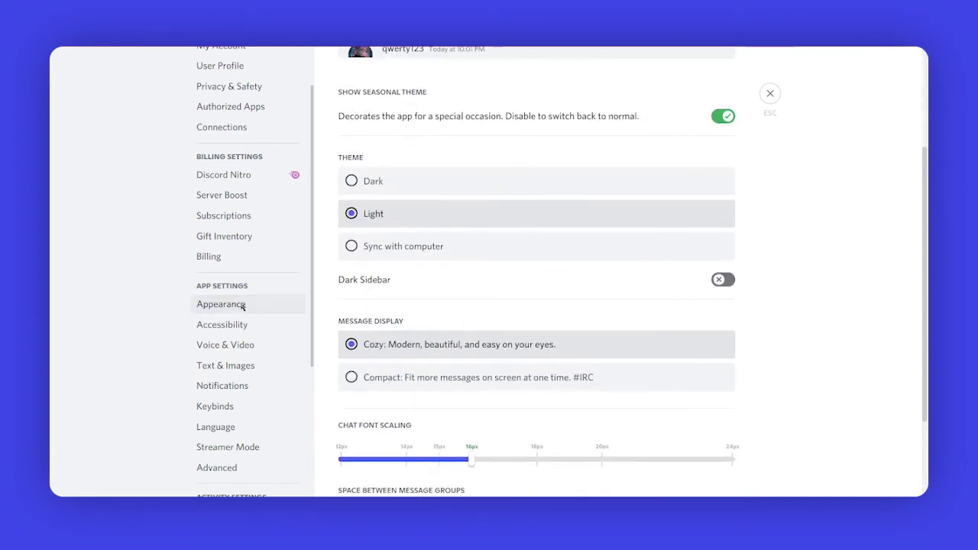
pyautogui.click(233, 323)
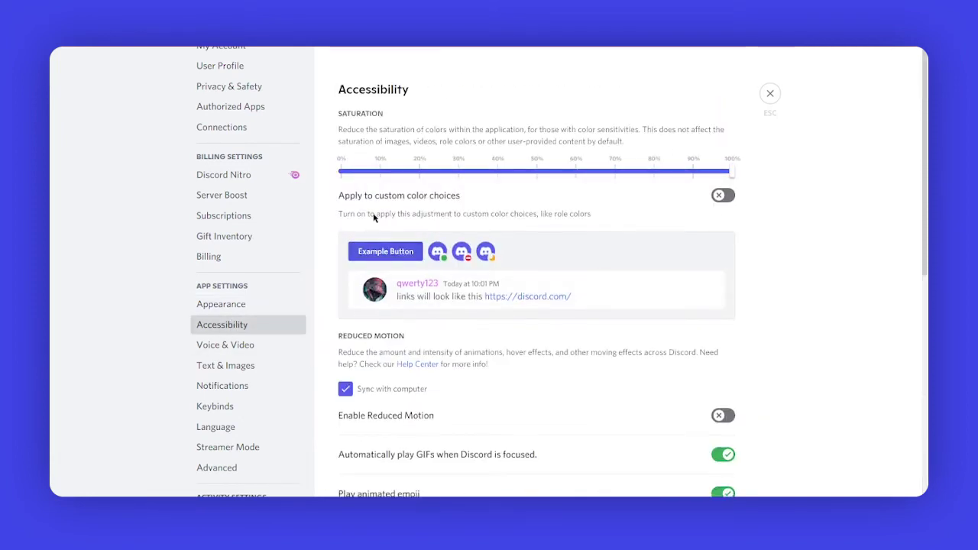
pyautogui.scroll(-2, 370, 164)
pyautogui.scroll(-1, 368, 166)
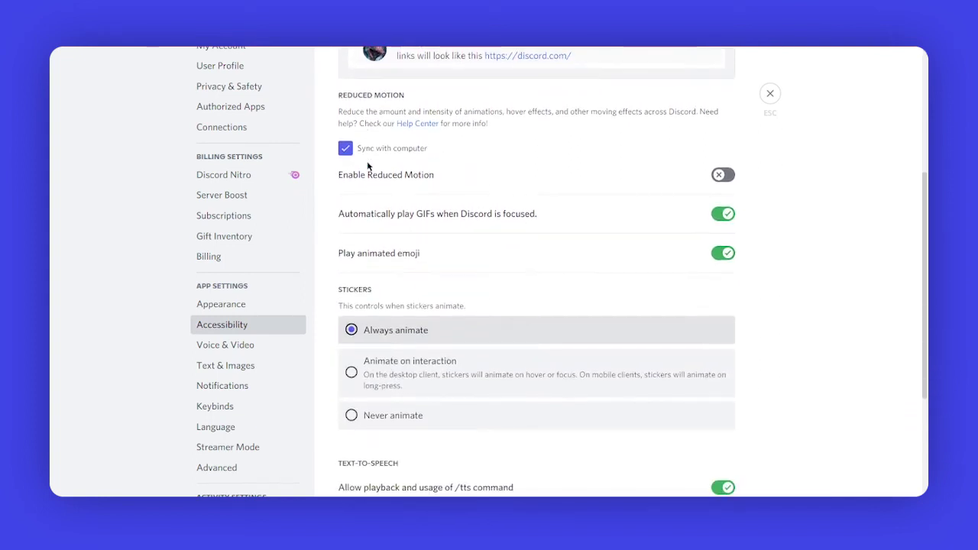
pyautogui.scroll(-2, 367, 165)
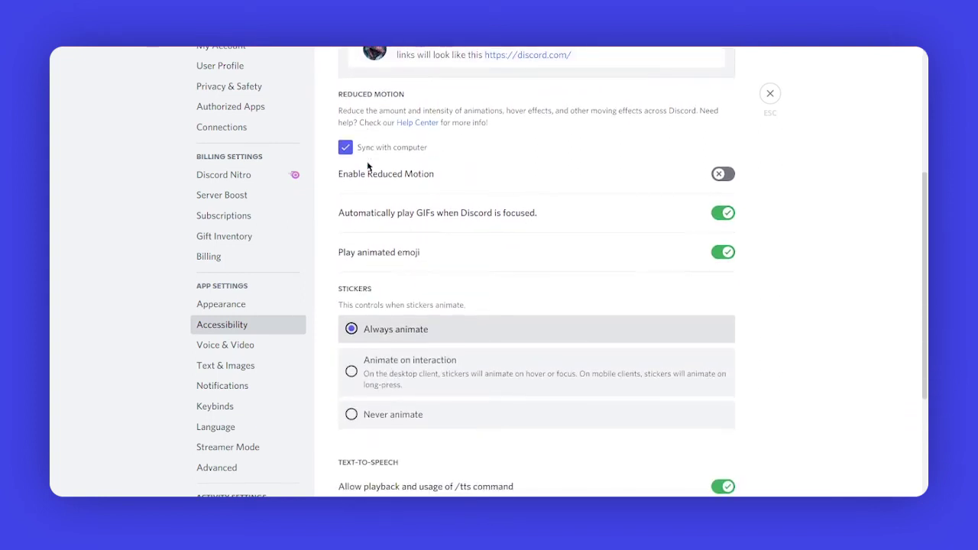
pyautogui.scroll(-1, 367, 164)
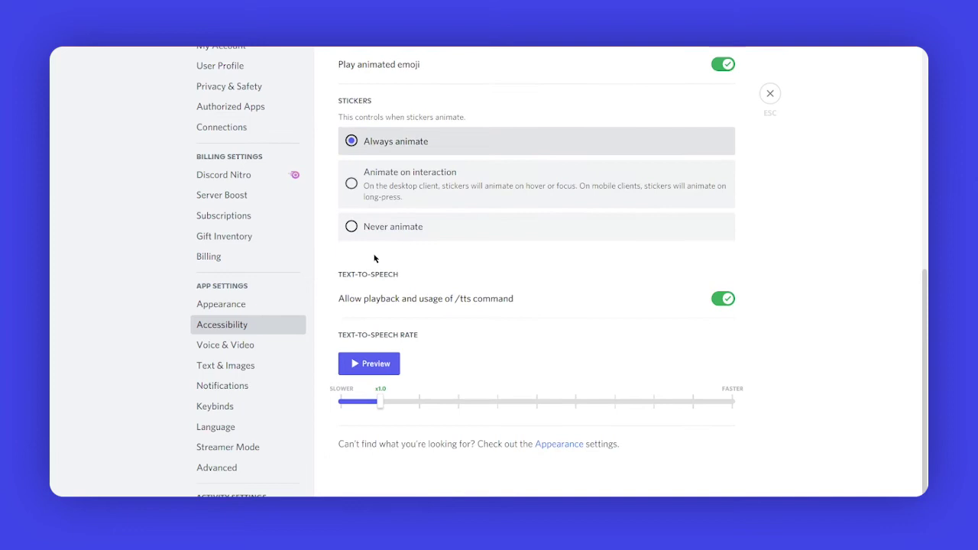
pyautogui.click(361, 371)
pyautogui.scroll(2, 461, 336)
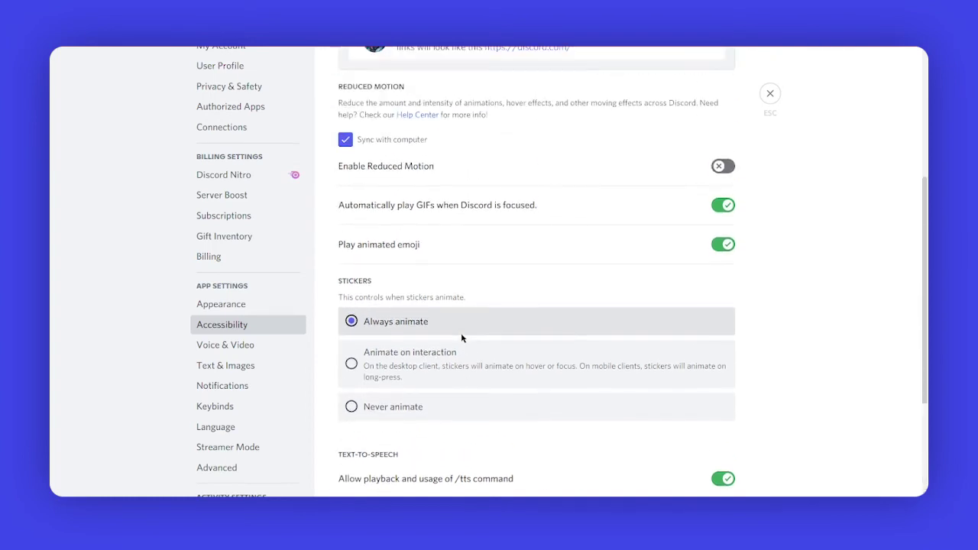
# Review the Voice & Video settings for input and output devices, volumes, mic test and input mode
pyautogui.click(251, 345)
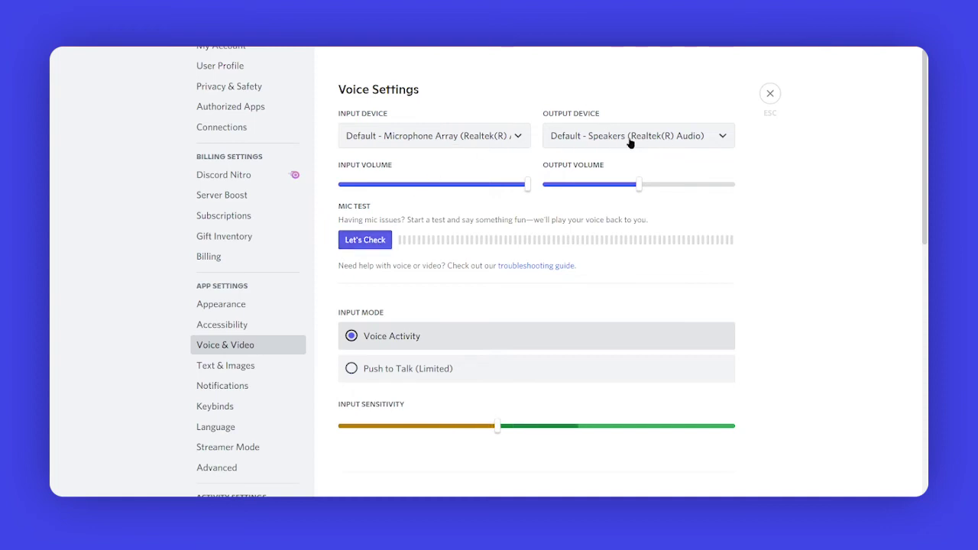
pyautogui.scroll(-2, 377, 307)
pyautogui.scroll(-2, 382, 282)
pyautogui.scroll(3, 393, 257)
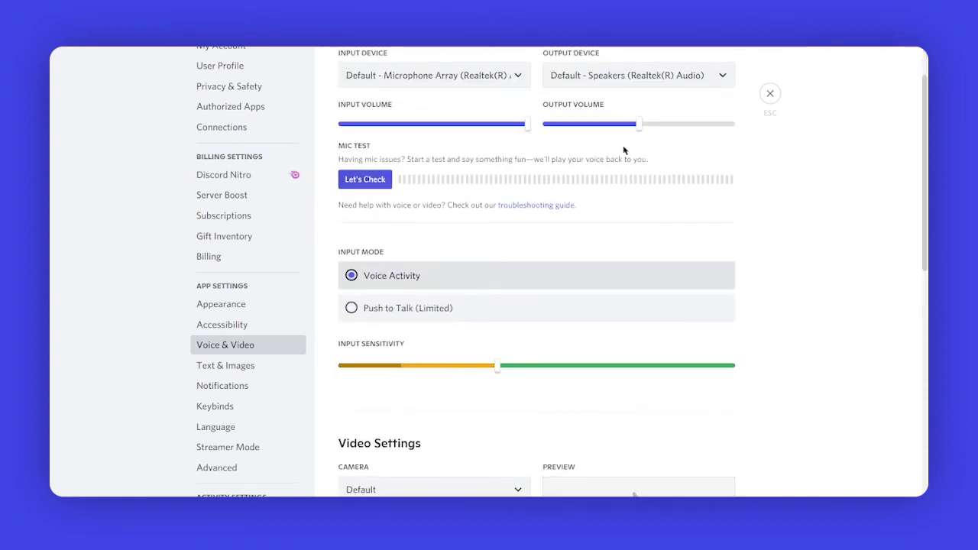
# Set the input mode to Push to Talk (Limited), accept the notice, and switch back to Voice Activity
pyautogui.click(352, 309)
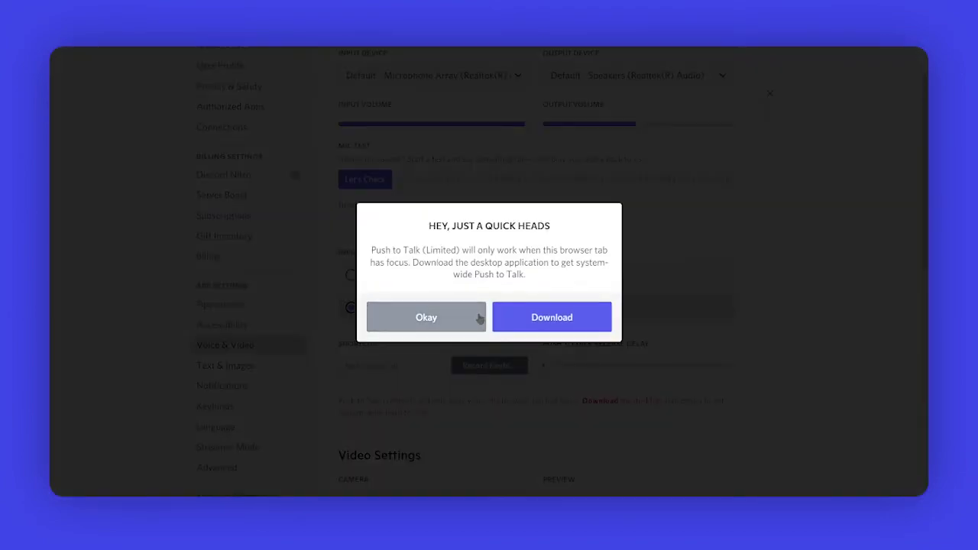
pyautogui.click(421, 324)
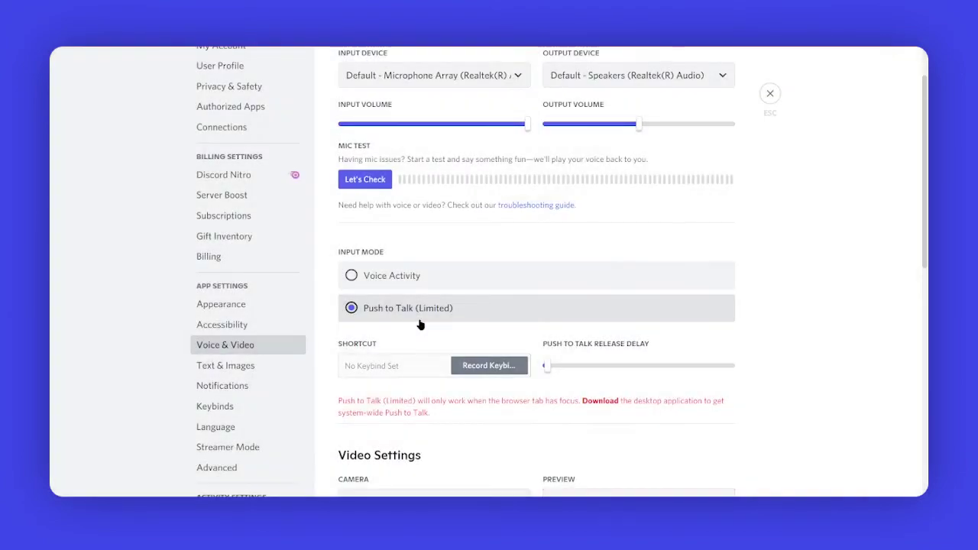
pyautogui.click(351, 275)
# Inspect the input sensitivity control and the camera, video preview and voice processing options
pyautogui.scroll(-3, 375, 301)
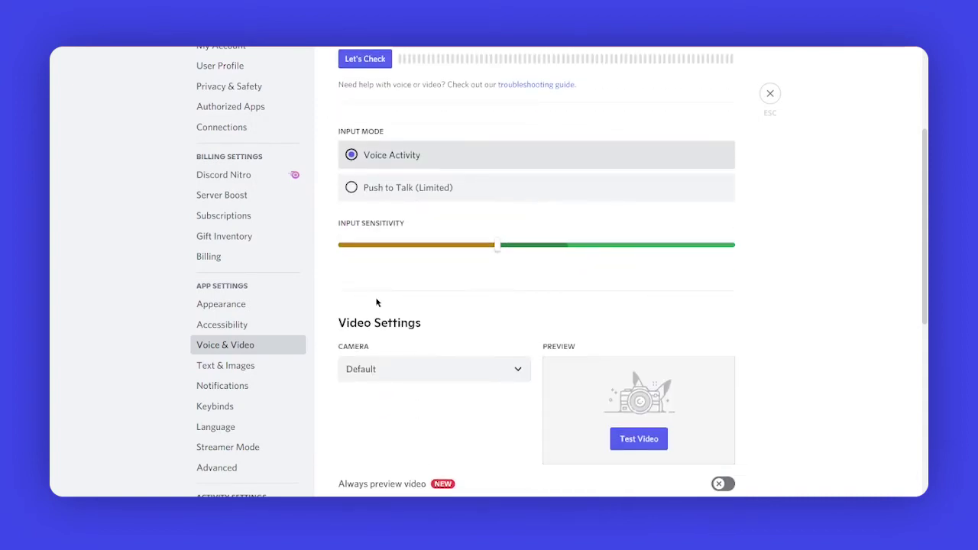
pyautogui.click(494, 257)
pyautogui.click(495, 256)
pyautogui.scroll(-3, 463, 308)
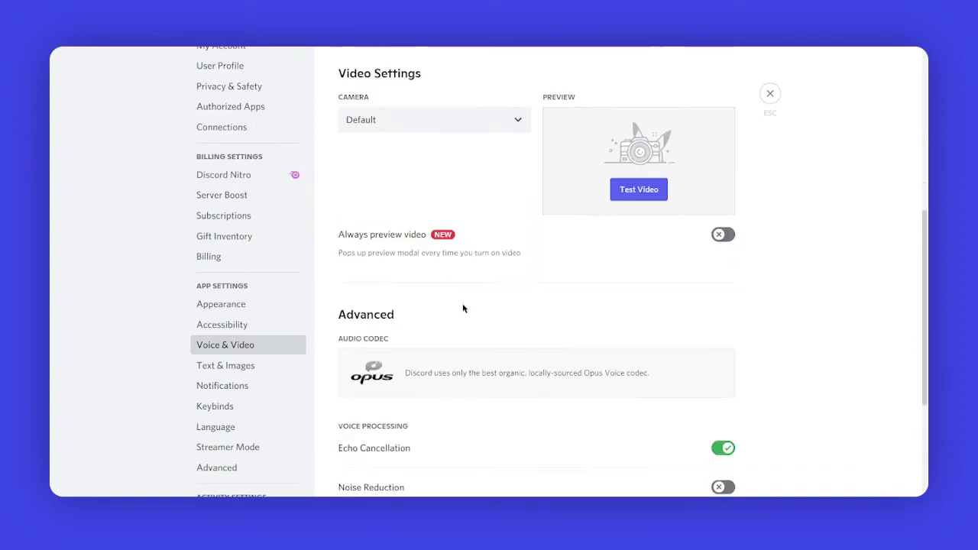
# Review the Text & Images settings for stickers, text box, threads and spoiler content, and open the Language settings
pyautogui.click(262, 368)
pyautogui.scroll(-5, 358, 332)
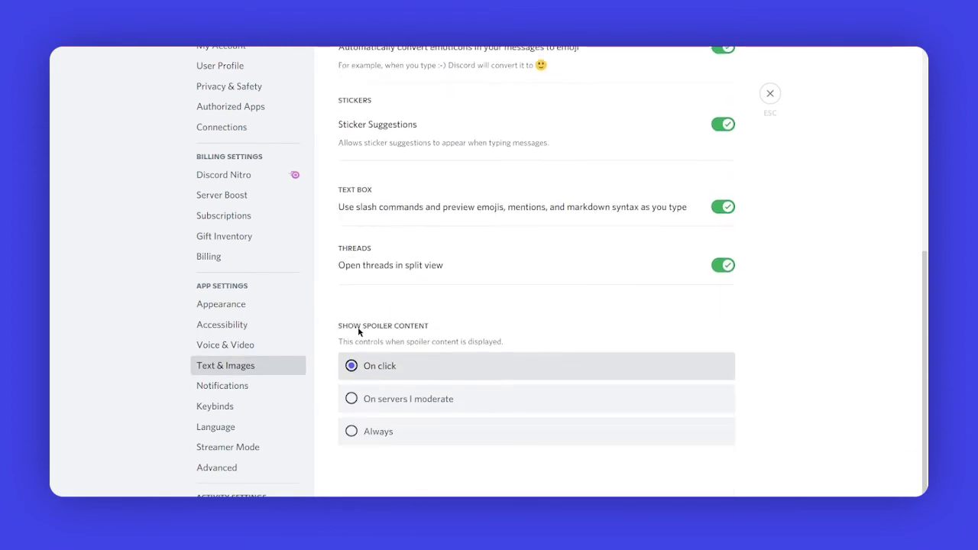
pyautogui.scroll(-3, 249, 387)
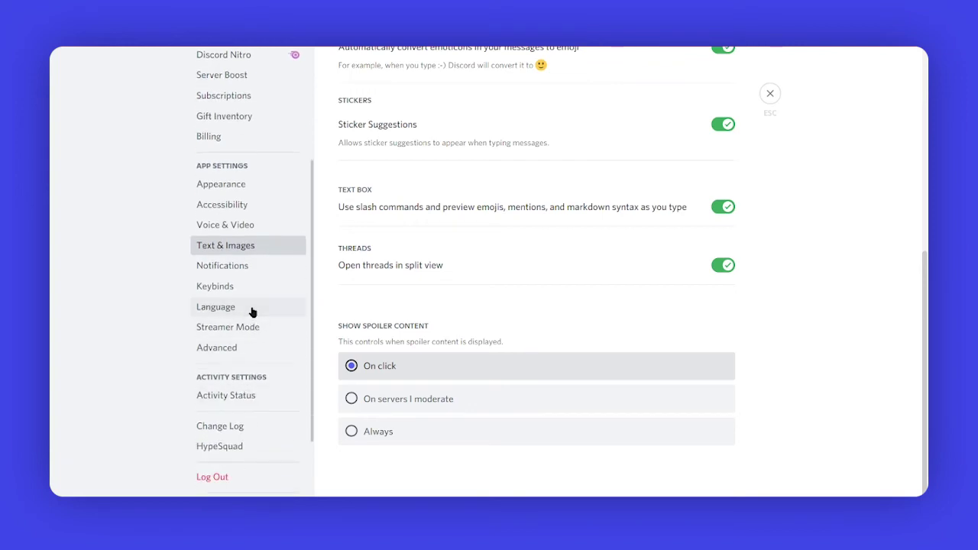
pyautogui.click(252, 308)
# Turn Developer Mode on and back off in the Advanced settings
pyautogui.click(252, 353)
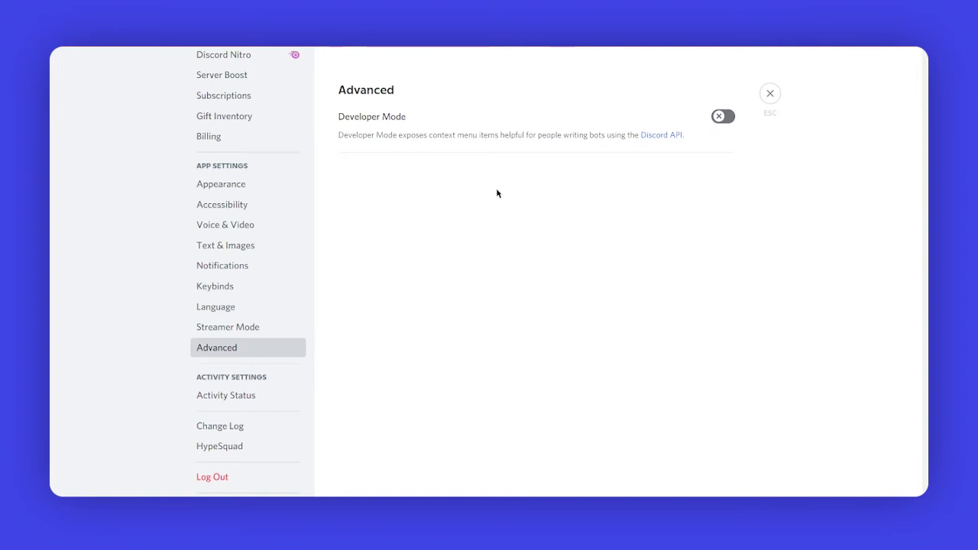
pyautogui.click(718, 117)
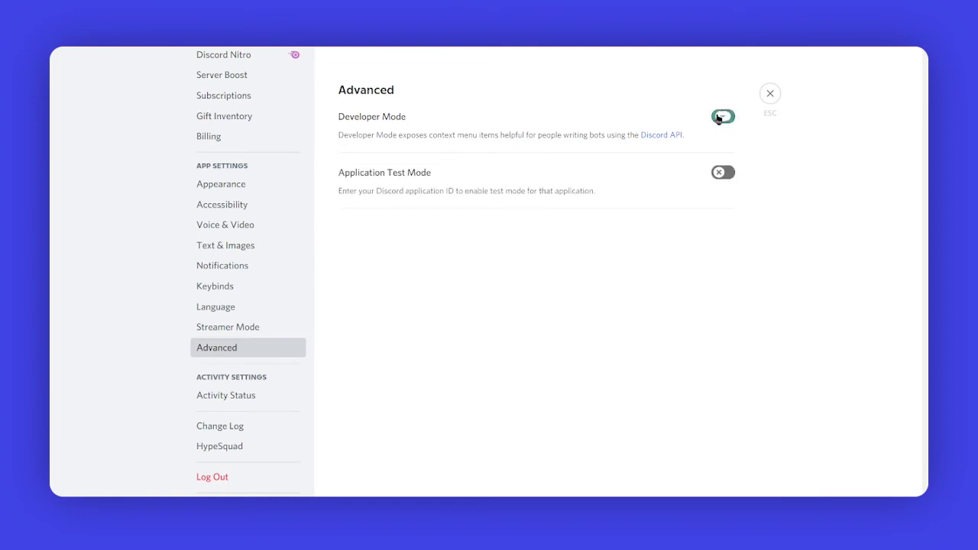
pyautogui.click(728, 120)
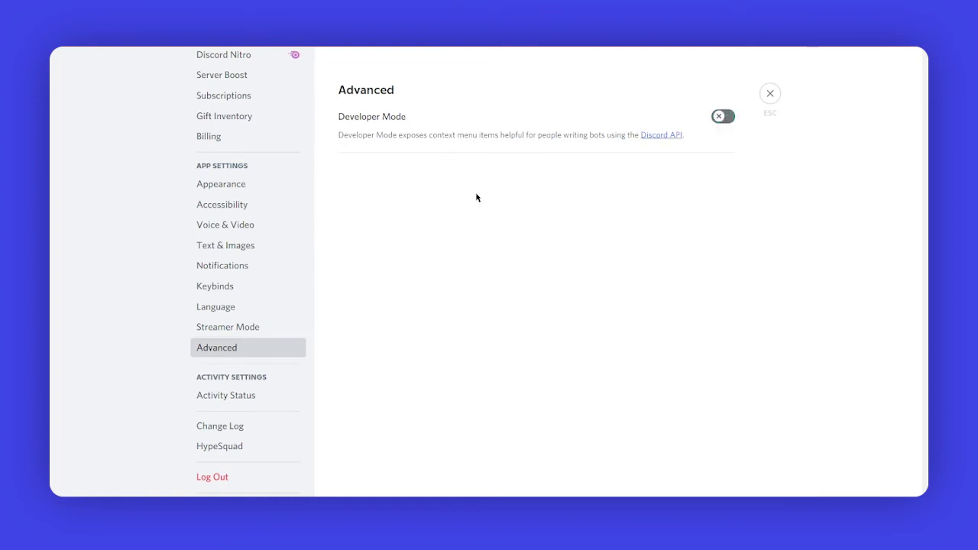
# View the Activity Status setting and the Change Log, closing the log when done
pyautogui.click(249, 398)
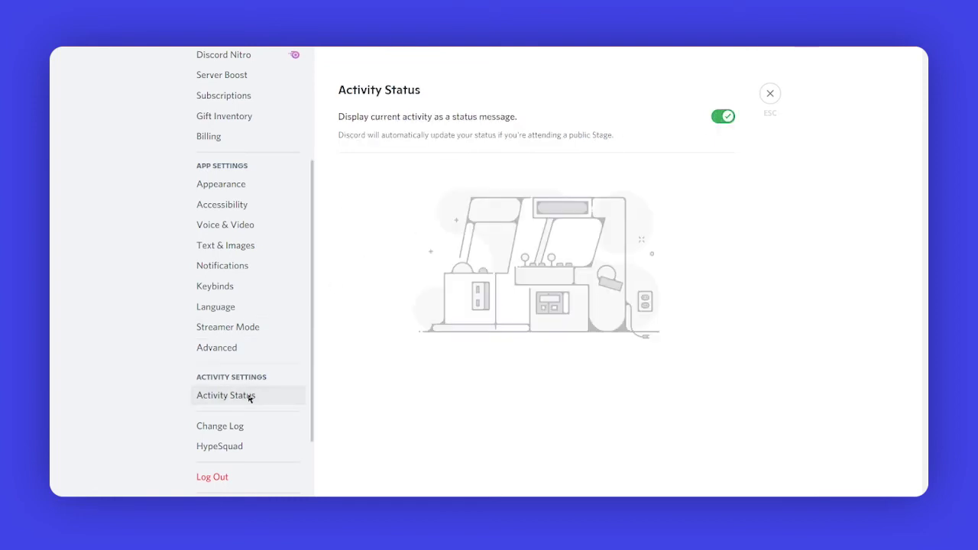
pyautogui.click(240, 429)
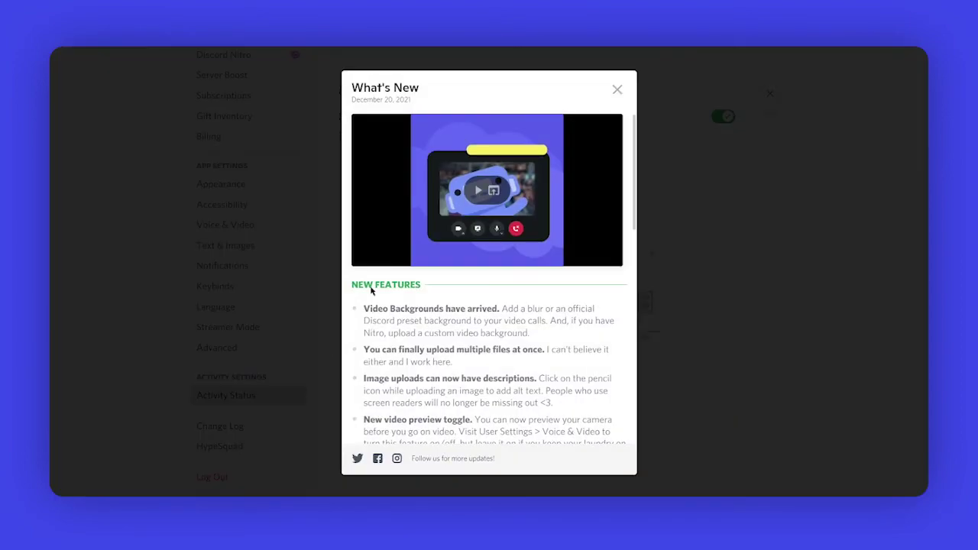
pyautogui.click(617, 91)
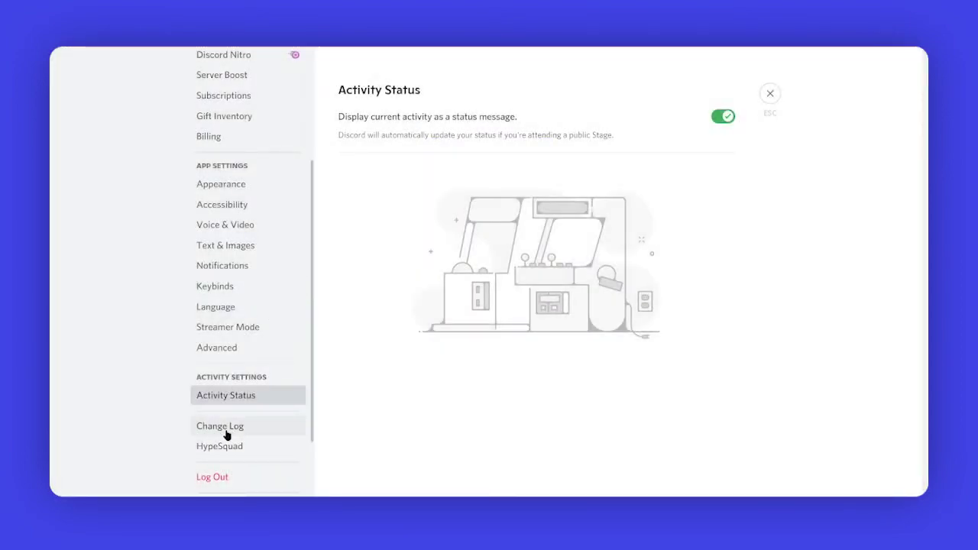
# View the HypeSquad page and close the user settings
pyautogui.click(224, 448)
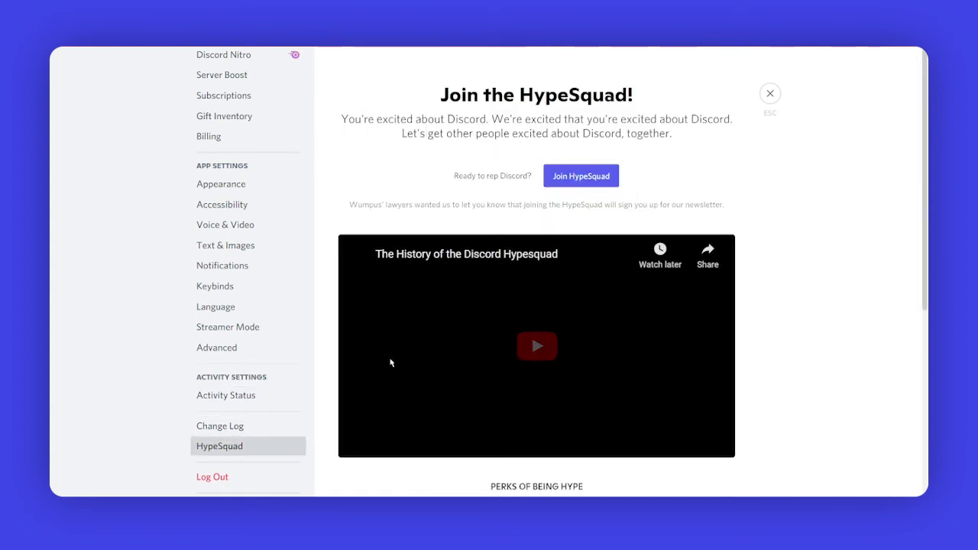
pyautogui.scroll(-1, 214, 433)
pyautogui.scroll(-1, 214, 433)
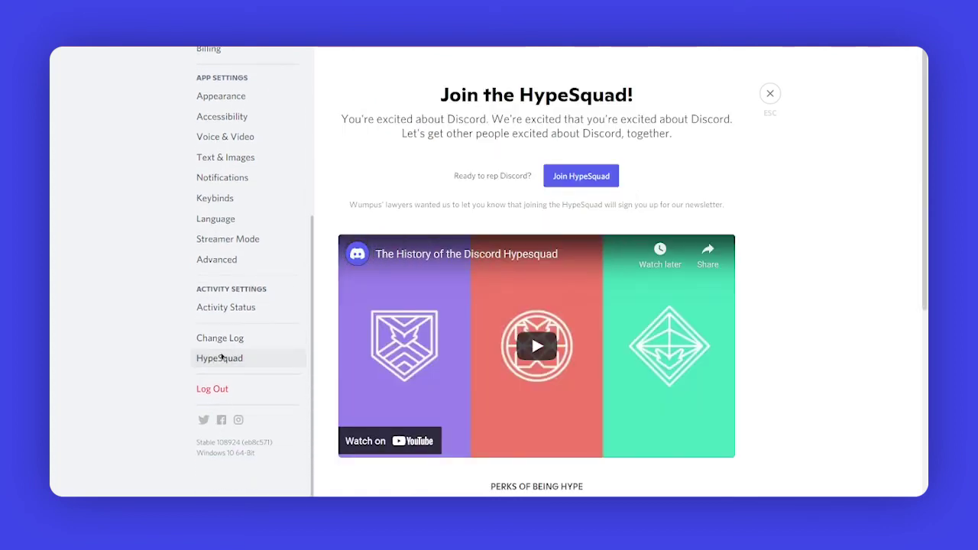
pyautogui.scroll(5, 217, 359)
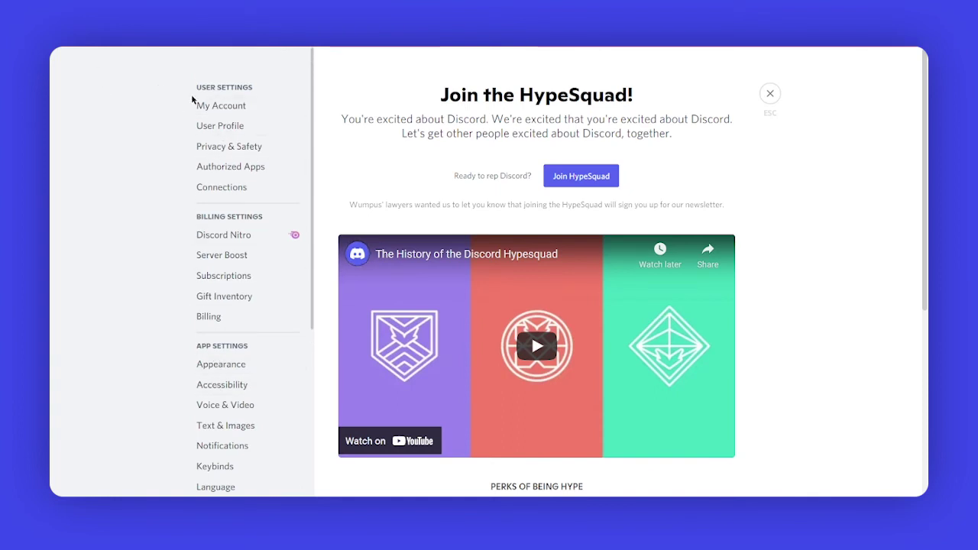
pyautogui.click(771, 95)
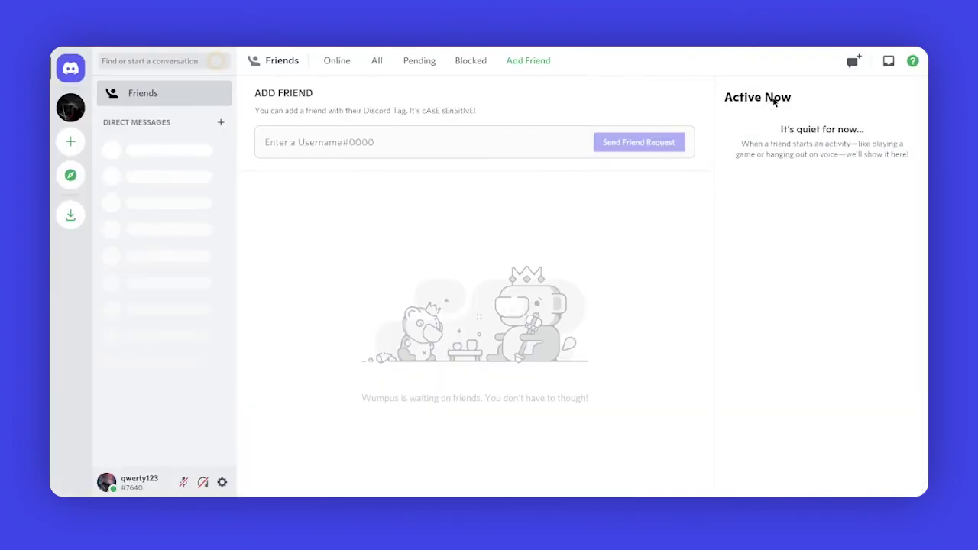
# Open the Lux Algo Trading server from public server discovery, skip its welcome suggestions and join it
pyautogui.click(70, 176)
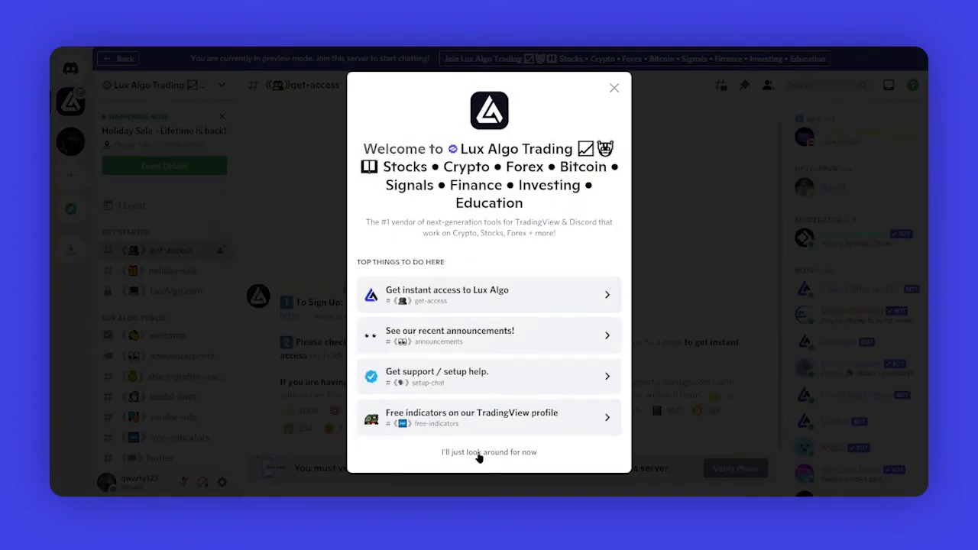
pyautogui.click(479, 454)
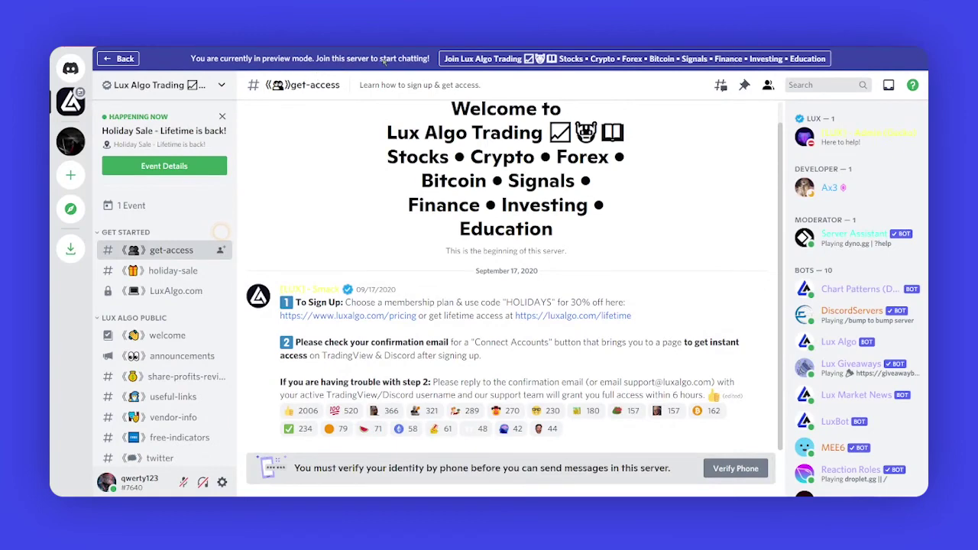
pyautogui.click(550, 59)
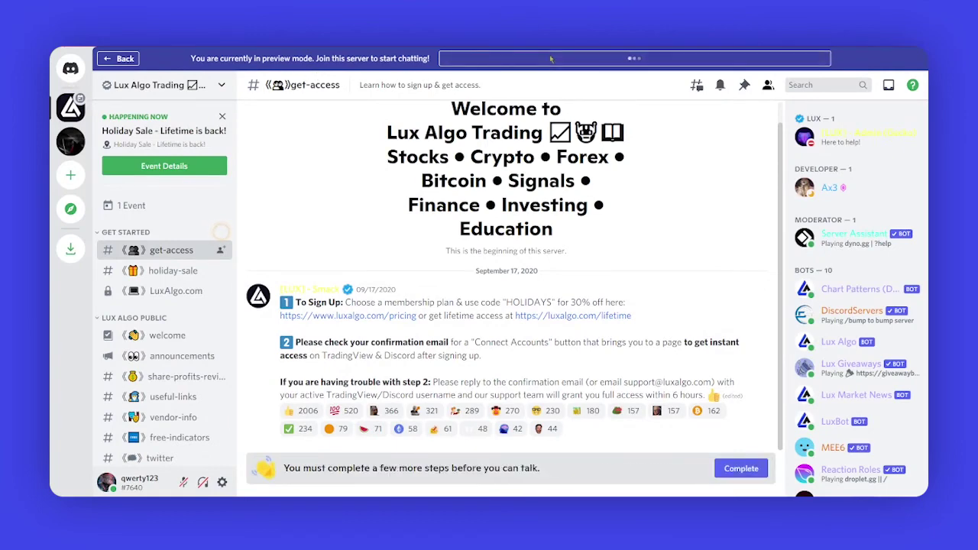
# View the phone verification and rules required before talking in the server, close them, and browse its channel list
pyautogui.click(740, 469)
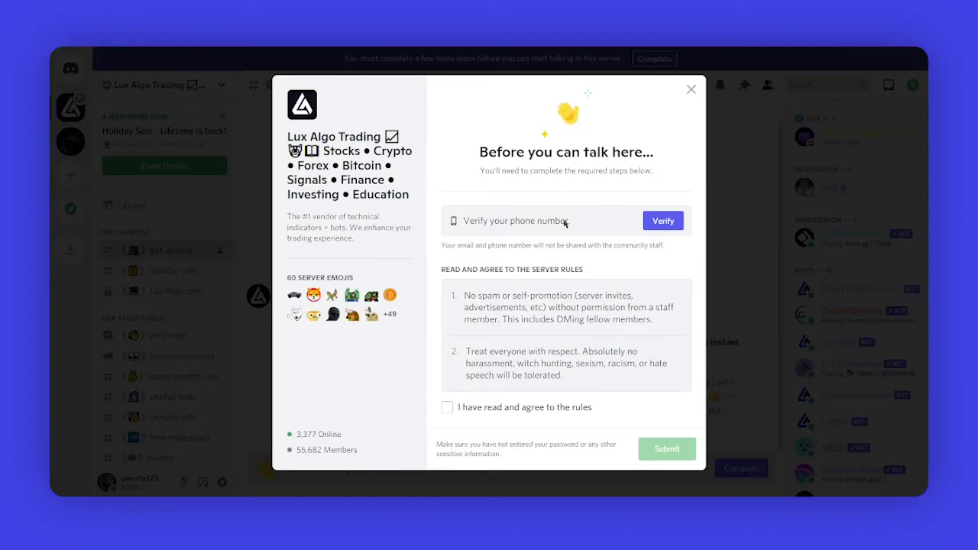
pyautogui.click(691, 92)
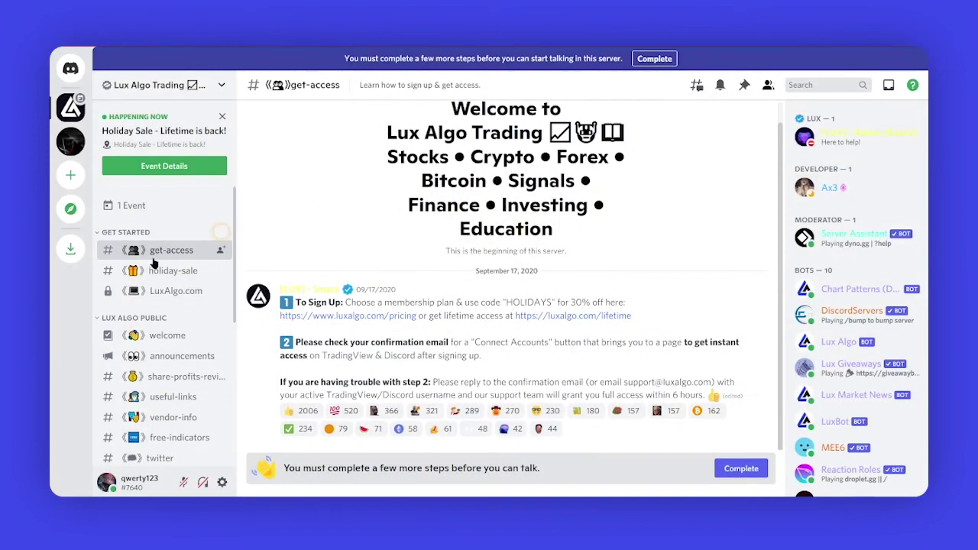
pyautogui.scroll(-2, 154, 260)
pyautogui.scroll(2, 154, 264)
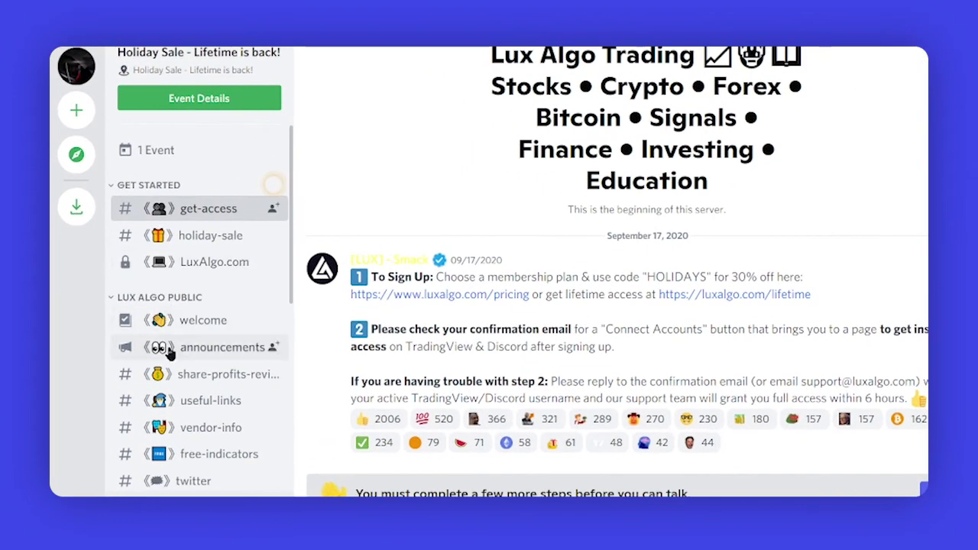
# Open the server's announcements channel and read through its December 2021 posts
pyautogui.click(116, 359)
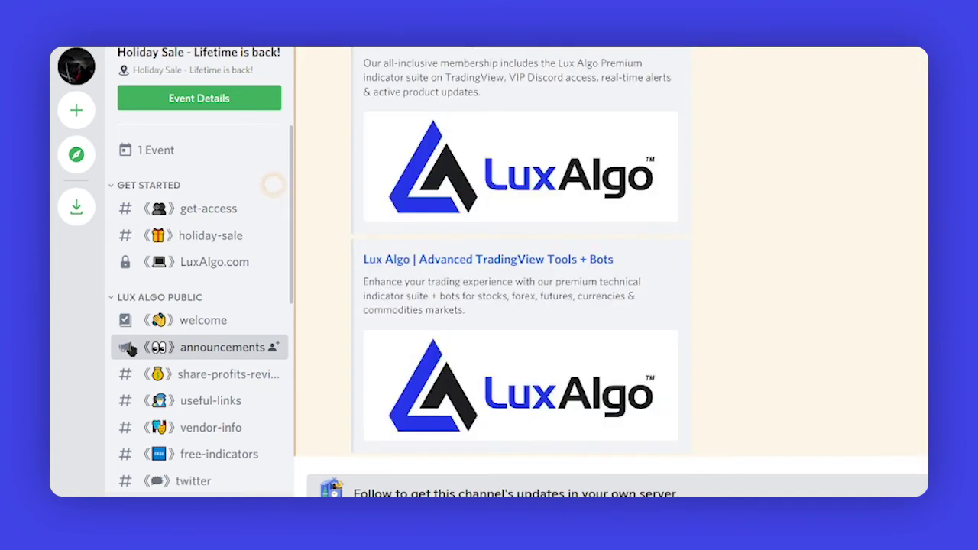
pyautogui.scroll(10, 440, 217)
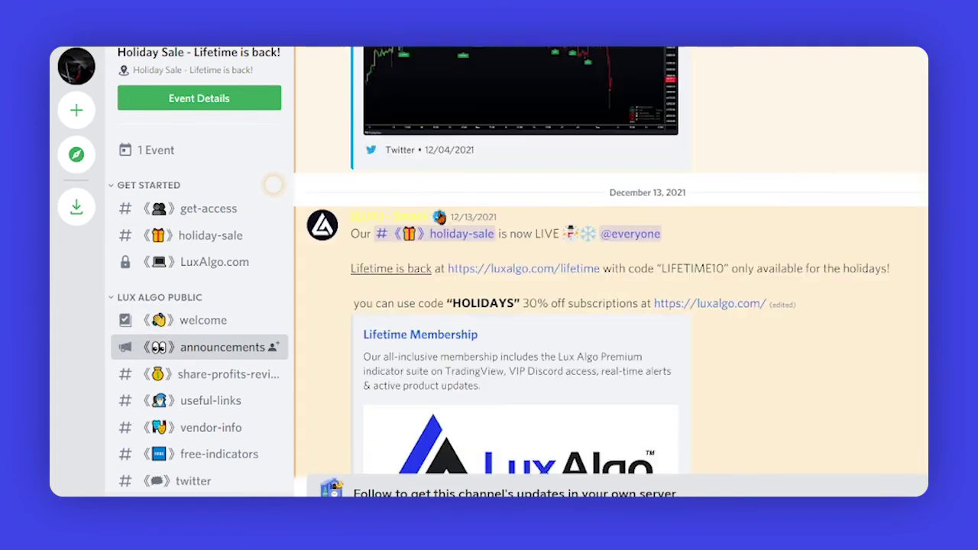
pyautogui.scroll(2, 439, 216)
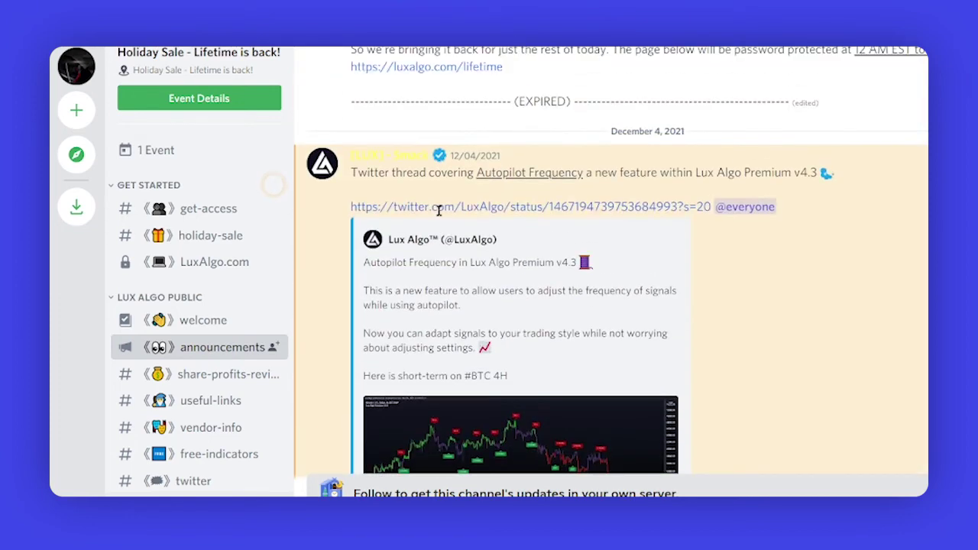
pyautogui.scroll(-7, 439, 217)
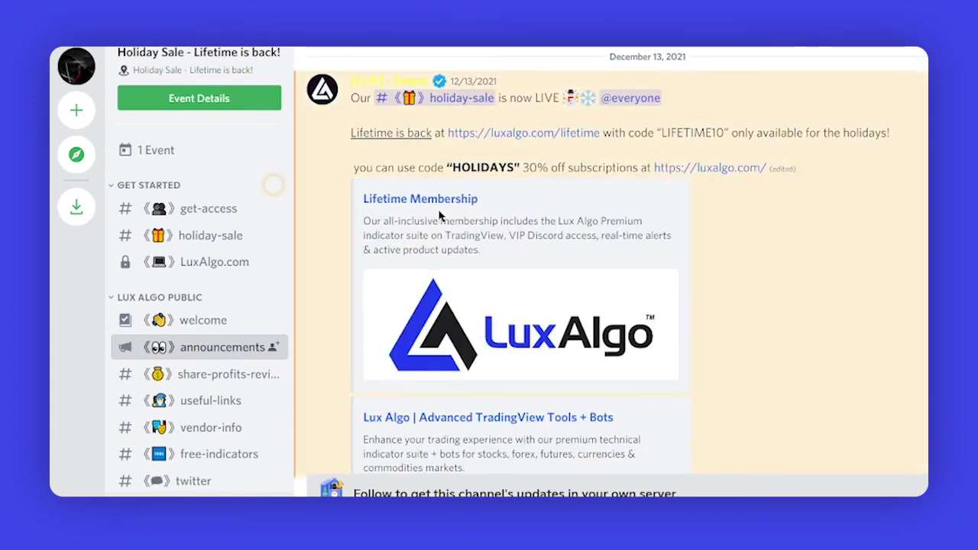
pyautogui.scroll(-3, 439, 217)
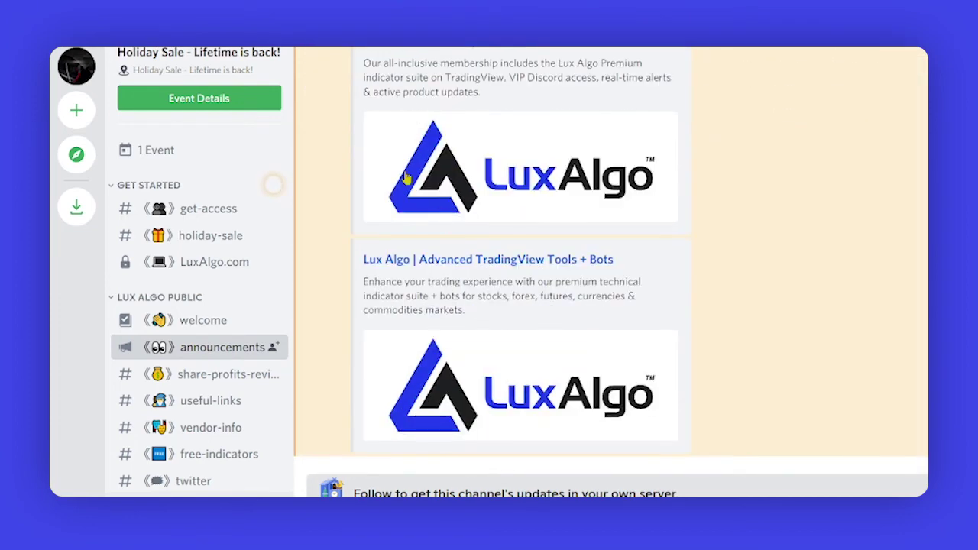
# Follow the Lux Algo announcements channel, sending its updates to the general channel of the account's own server
pyautogui.scroll(3, 458, 140)
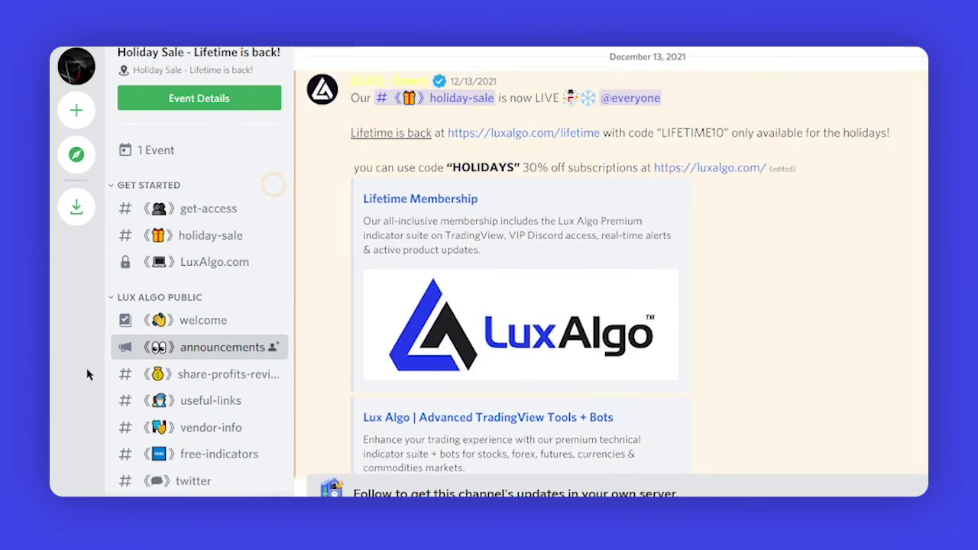
pyautogui.scroll(-3, 877, 381)
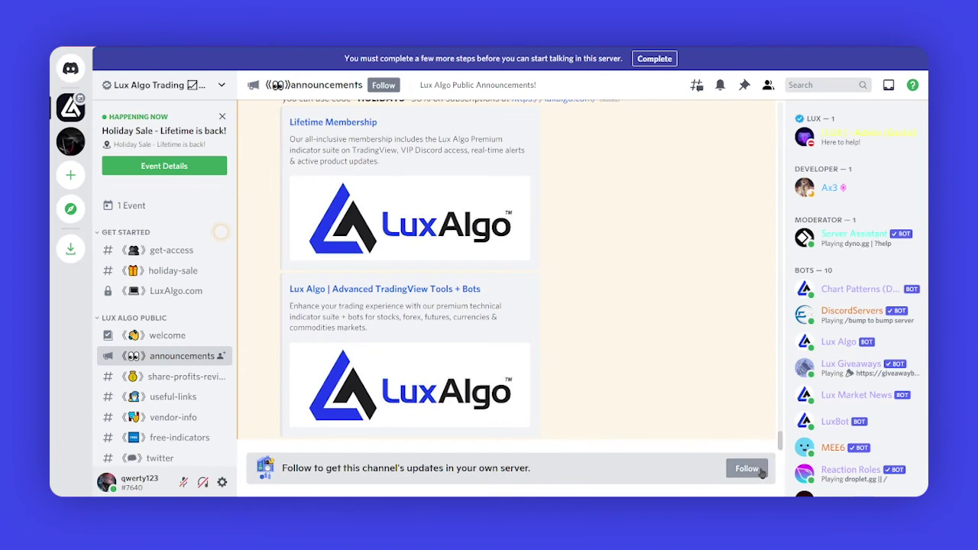
pyautogui.click(747, 468)
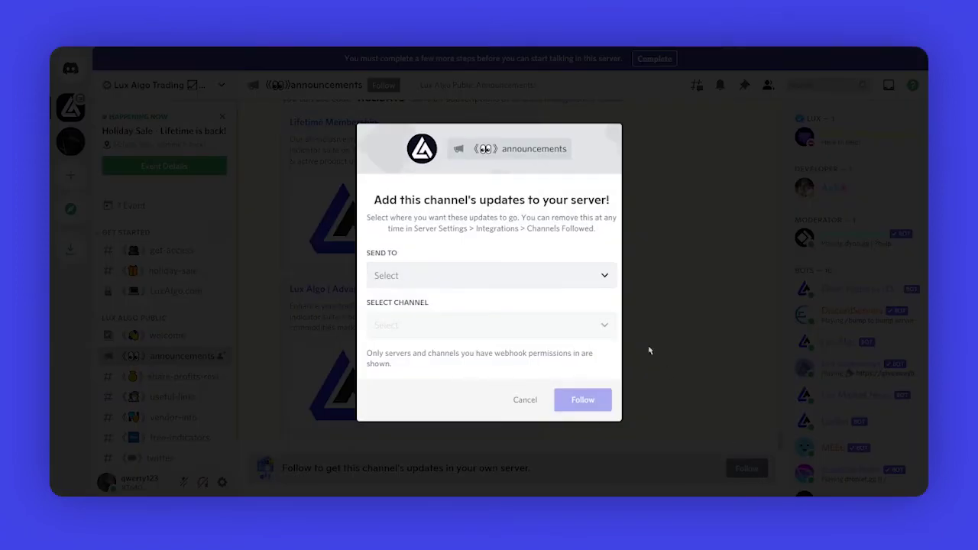
pyautogui.click(590, 276)
pyautogui.click(485, 309)
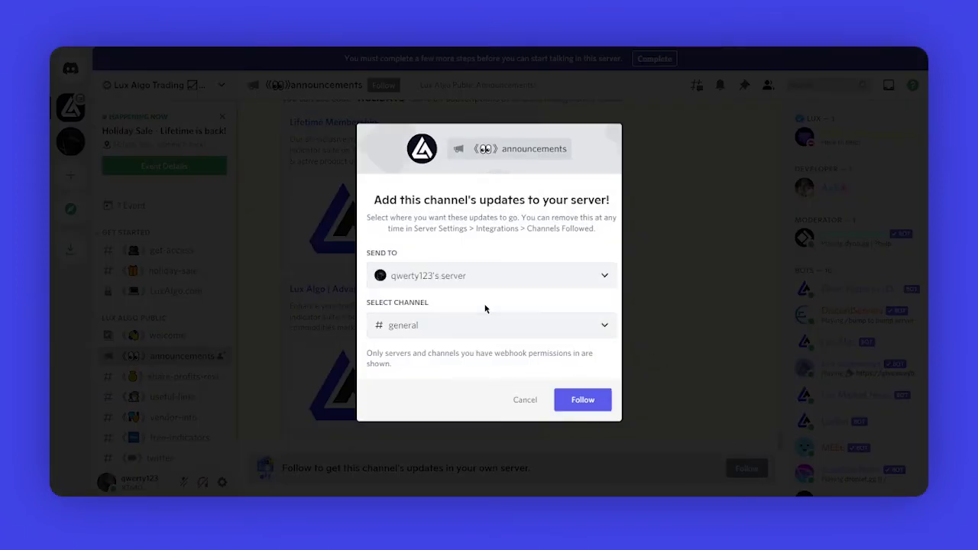
pyautogui.click(583, 402)
pyautogui.click(498, 324)
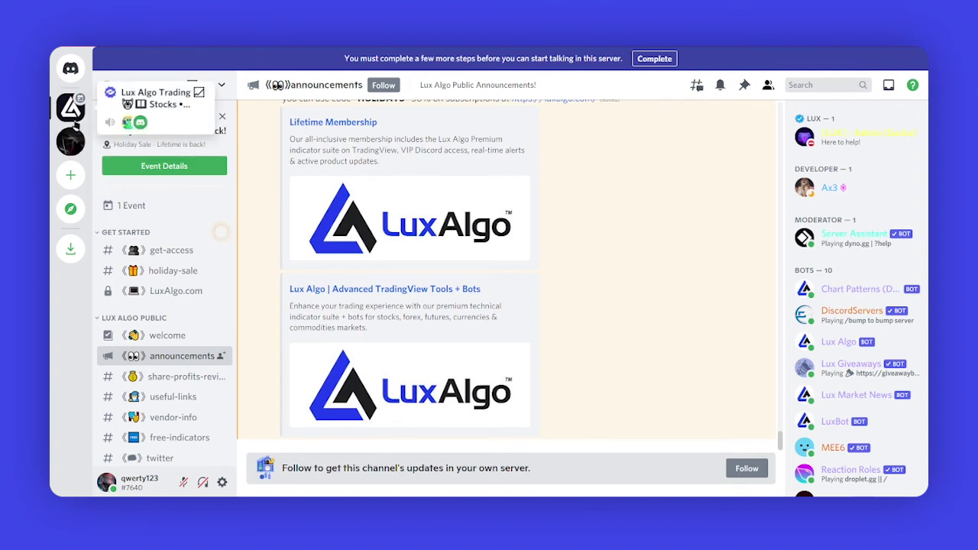
# Browse the Lux Algo server's channel list down to the VIP Trading Hub and Non-VIP Area sections
pyautogui.scroll(-4, 145, 298)
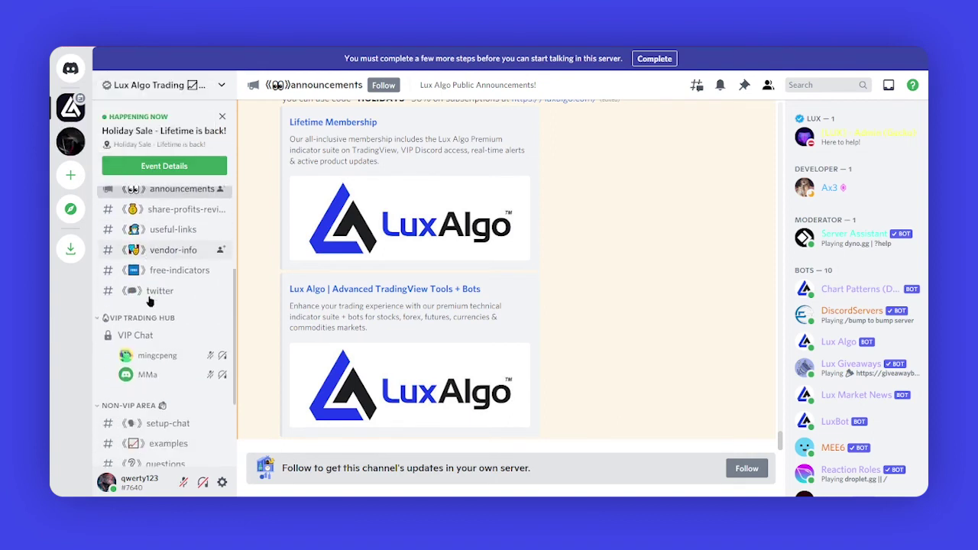